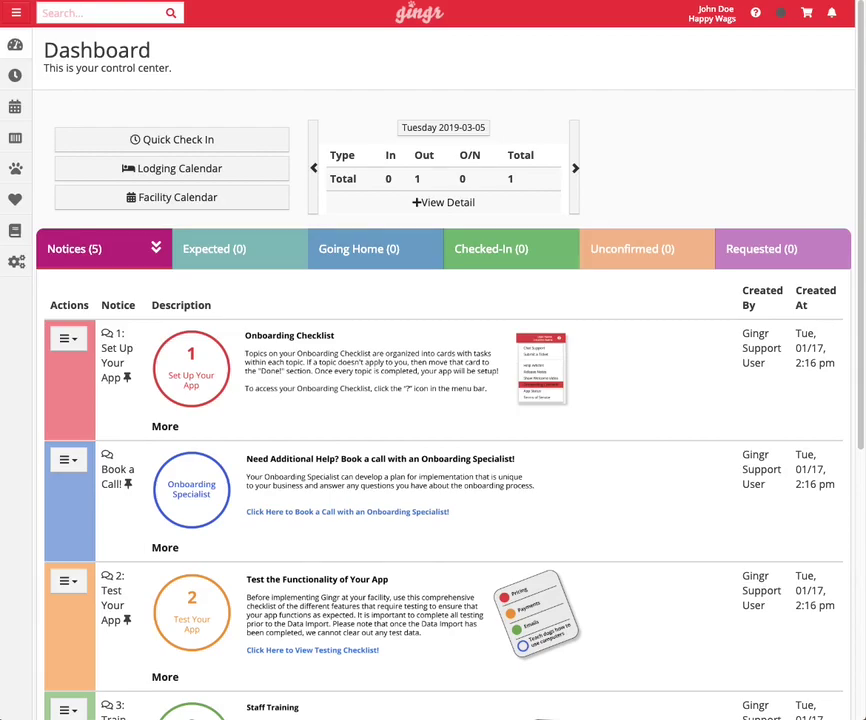
Open the Reservation Types and Services Configuration admin page and jump to the Example | Daycare reservation type
{"action": "left_click", "coordinate": [16, 264]}
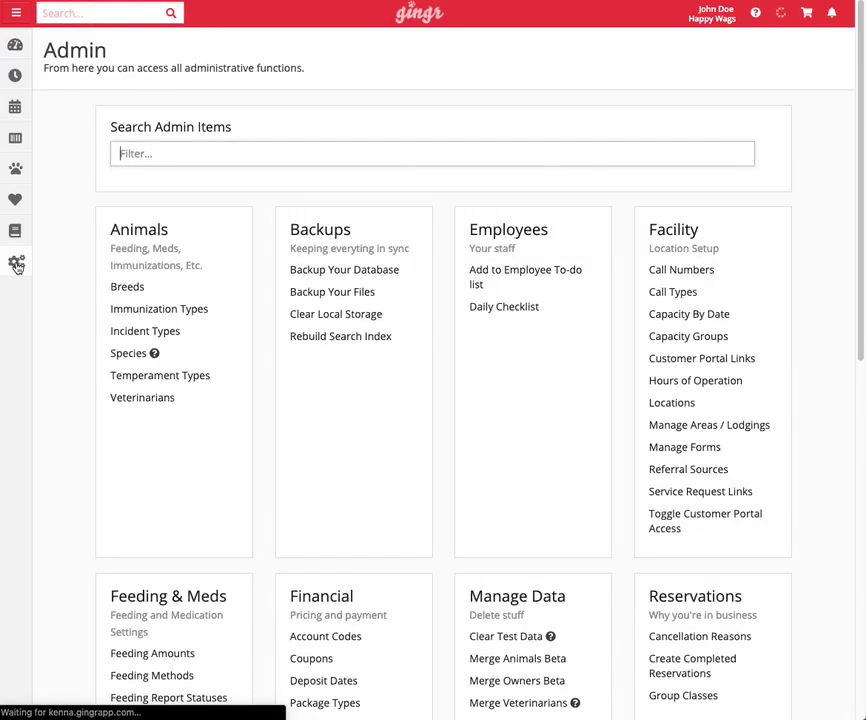
{"action": "left_click", "coordinate": [132, 160]}
{"action": "type", "text": "reservation types and services configuration"}
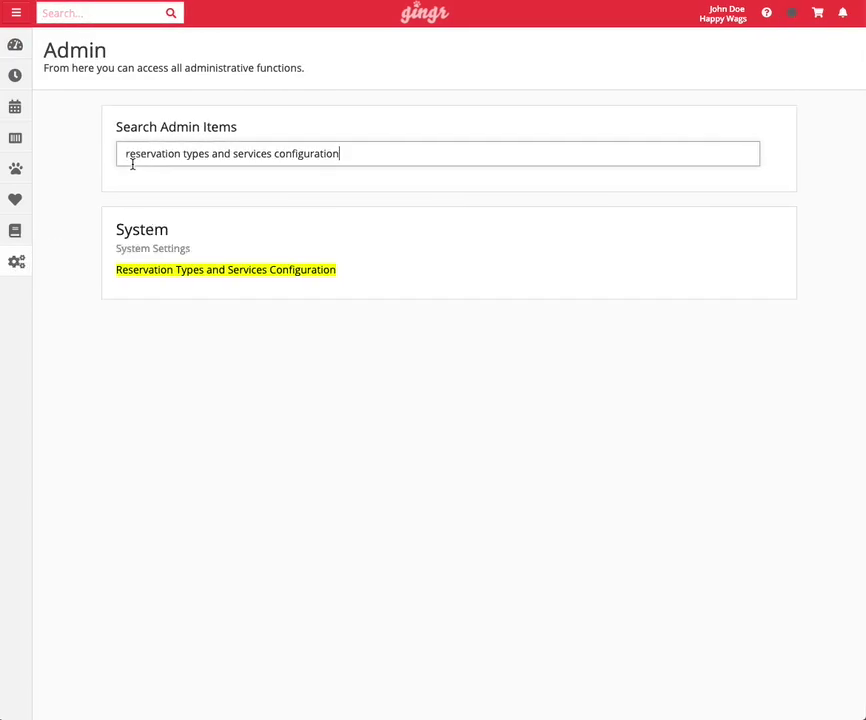
{"action": "left_click", "coordinate": [197, 273]}
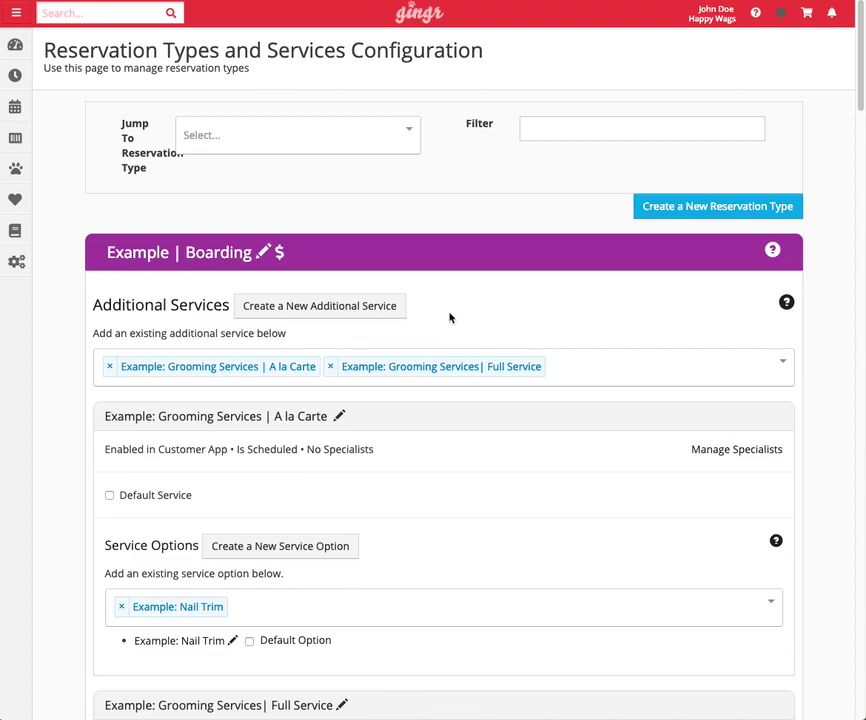
{"action": "left_click", "coordinate": [291, 146]}
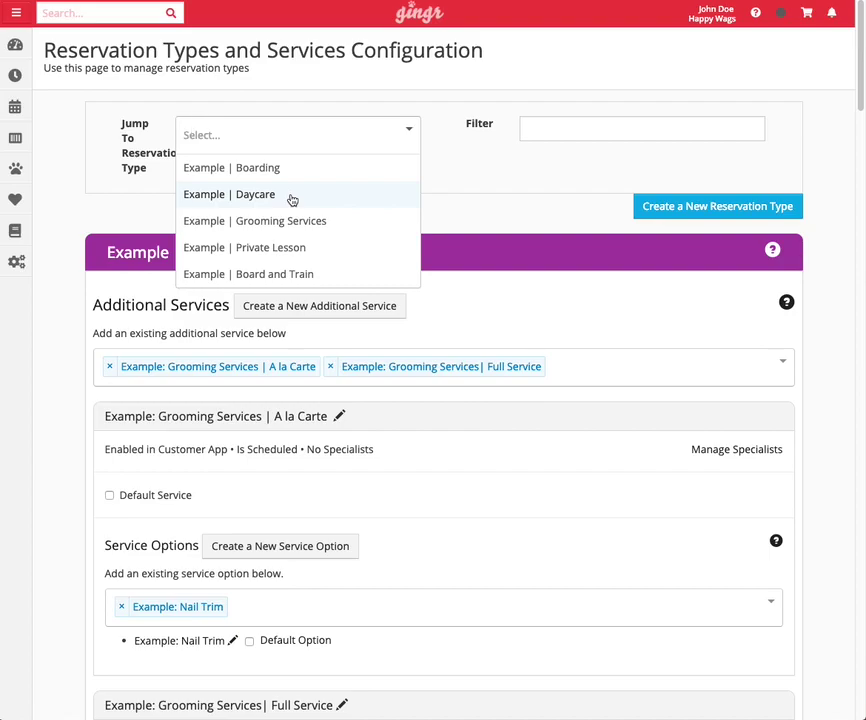
{"action": "left_click", "coordinate": [291, 197]}
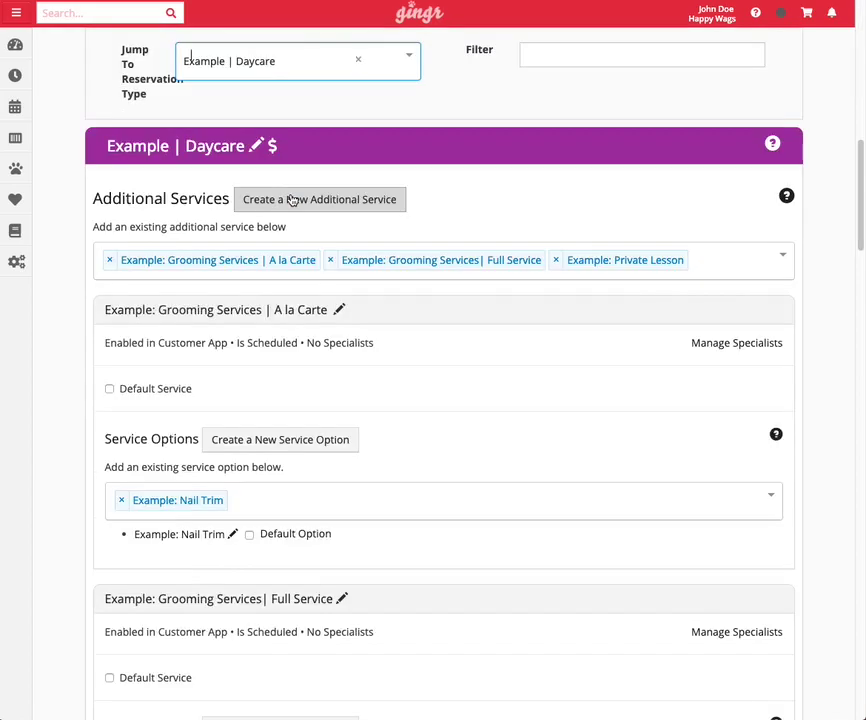
Open the Example | Daycare reservation type's settings, enlarge the description area, look through the form, and close it without saving
{"action": "left_click", "coordinate": [256, 146]}
{"action": "left_click_drag", "start_coordinate": [479, 294], "coordinate": [480, 352]}
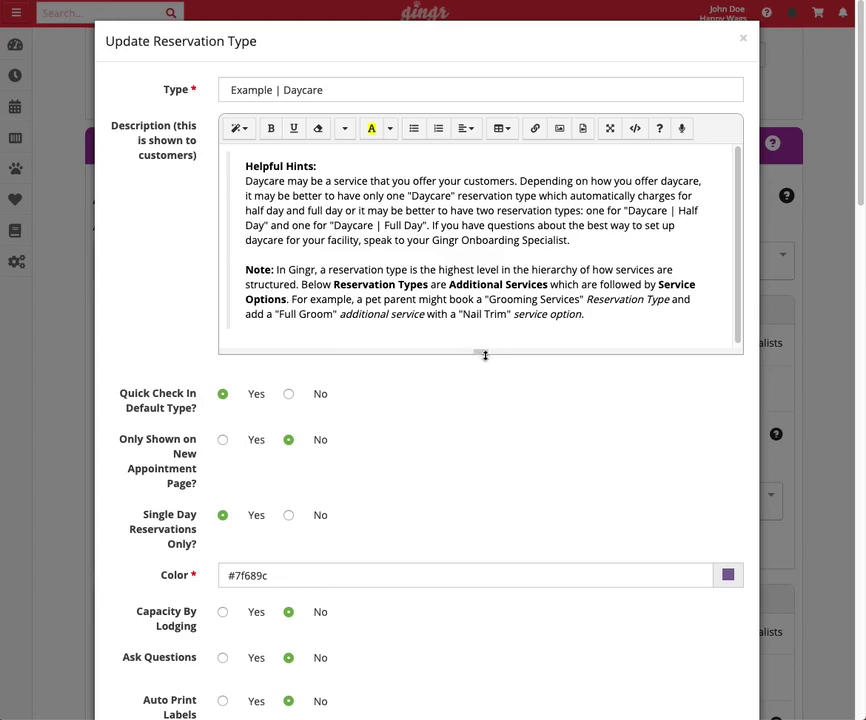
{"action": "scroll", "coordinate": [447, 403], "scroll_direction": "down", "scroll_amount": 4}
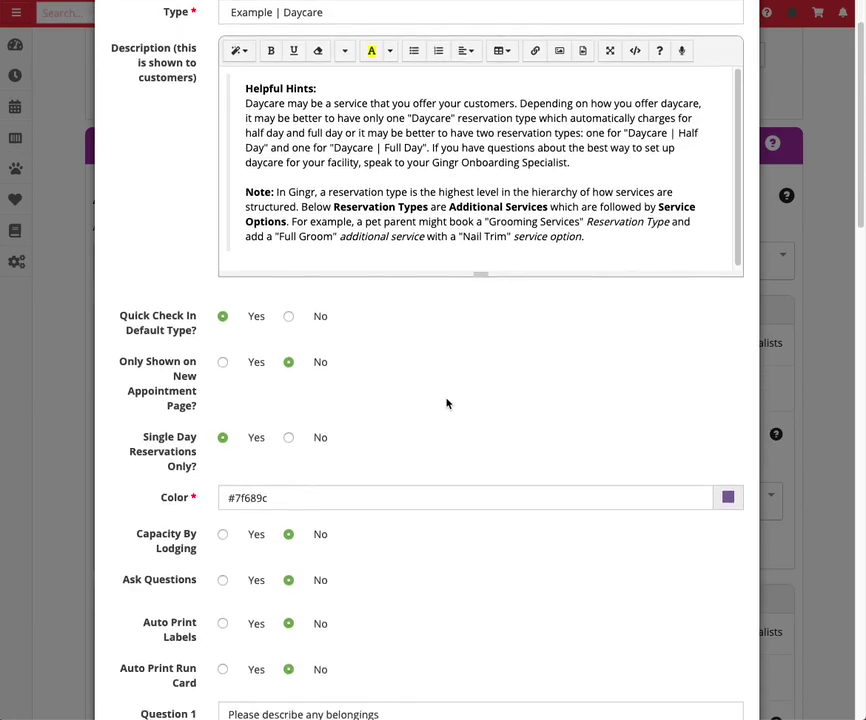
{"action": "scroll", "coordinate": [455, 393], "scroll_direction": "down", "scroll_amount": 8}
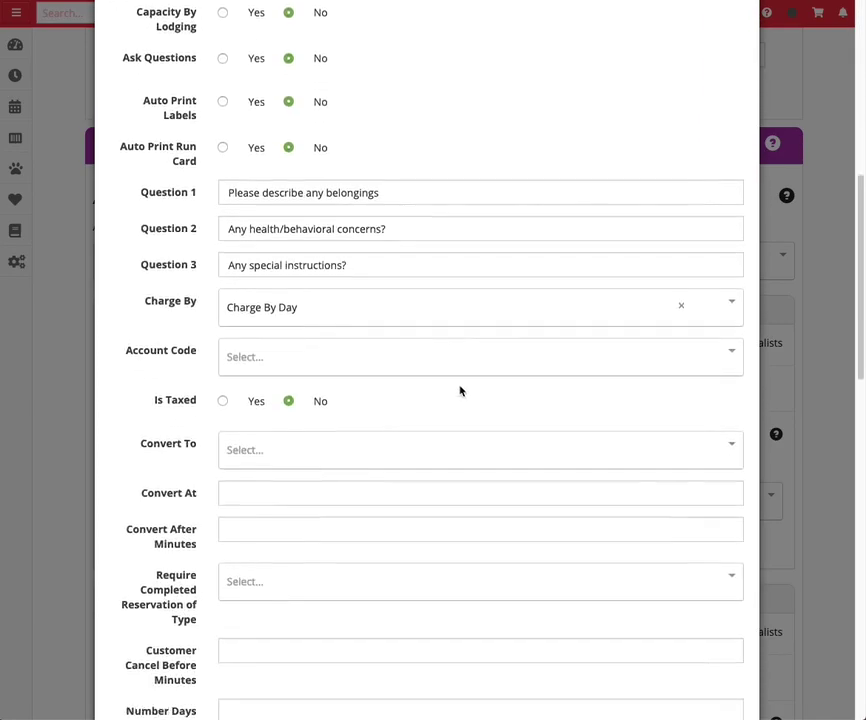
{"action": "scroll", "coordinate": [465, 383], "scroll_direction": "down", "scroll_amount": 5}
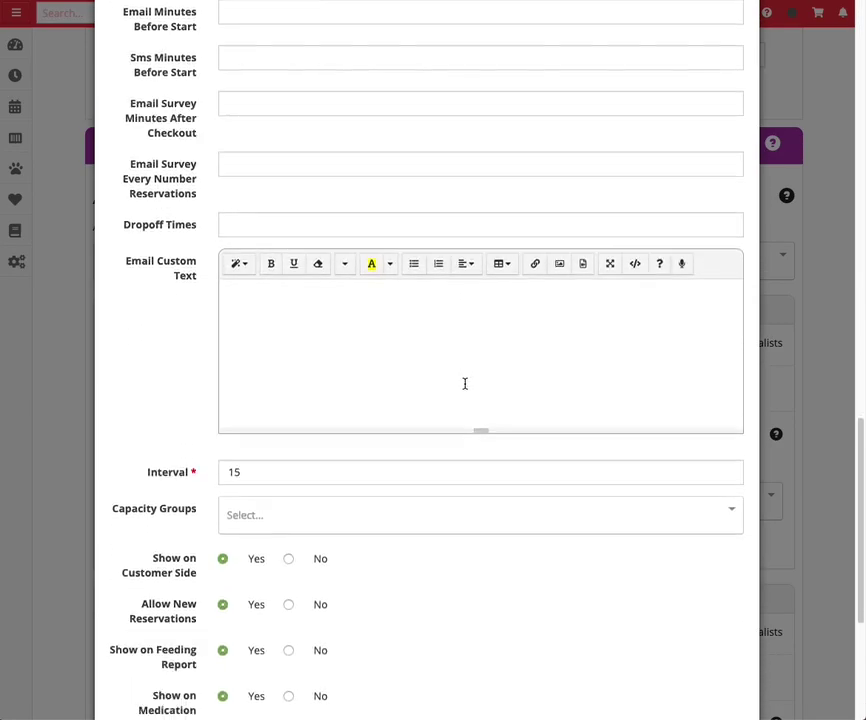
{"action": "scroll", "coordinate": [468, 385], "scroll_direction": "up", "scroll_amount": 6}
{"action": "scroll", "coordinate": [467, 388], "scroll_direction": "up", "scroll_amount": 10}
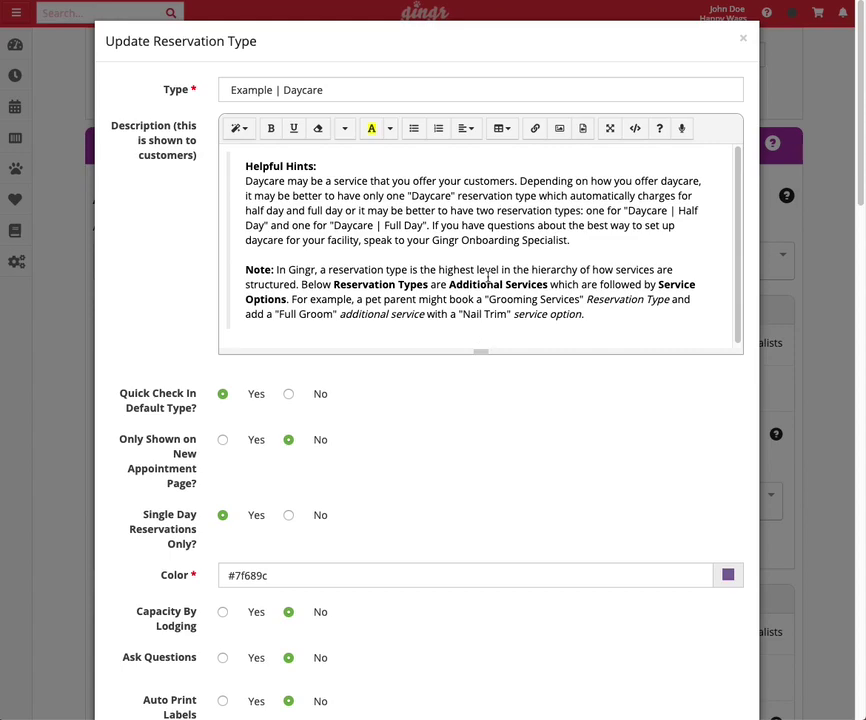
{"action": "left_click", "coordinate": [744, 40]}
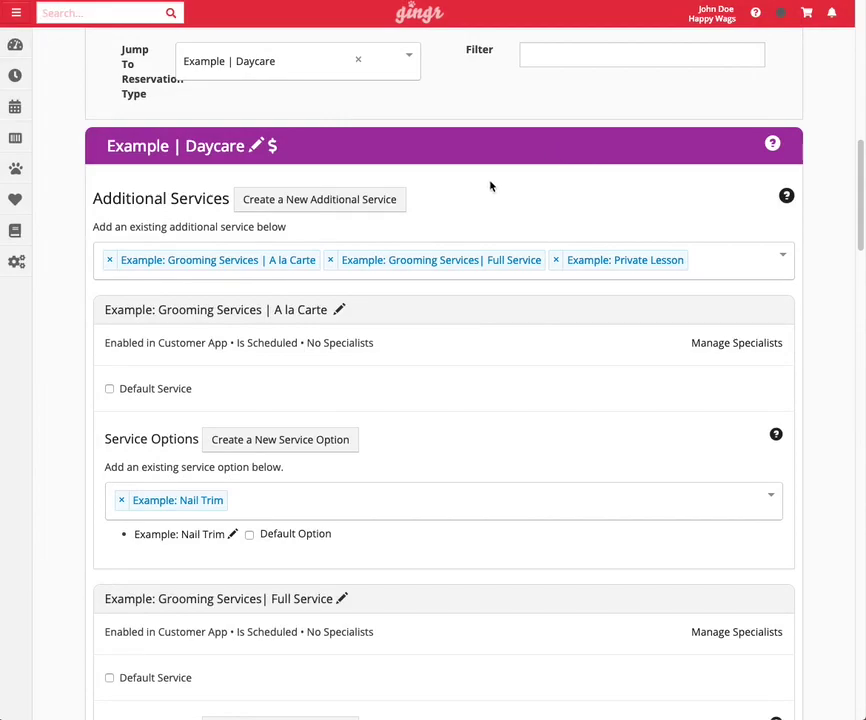
Open the Example | Daycare reservation type for editing and review all its settings, from the type name down to the delete option
{"action": "left_click", "coordinate": [256, 149]}
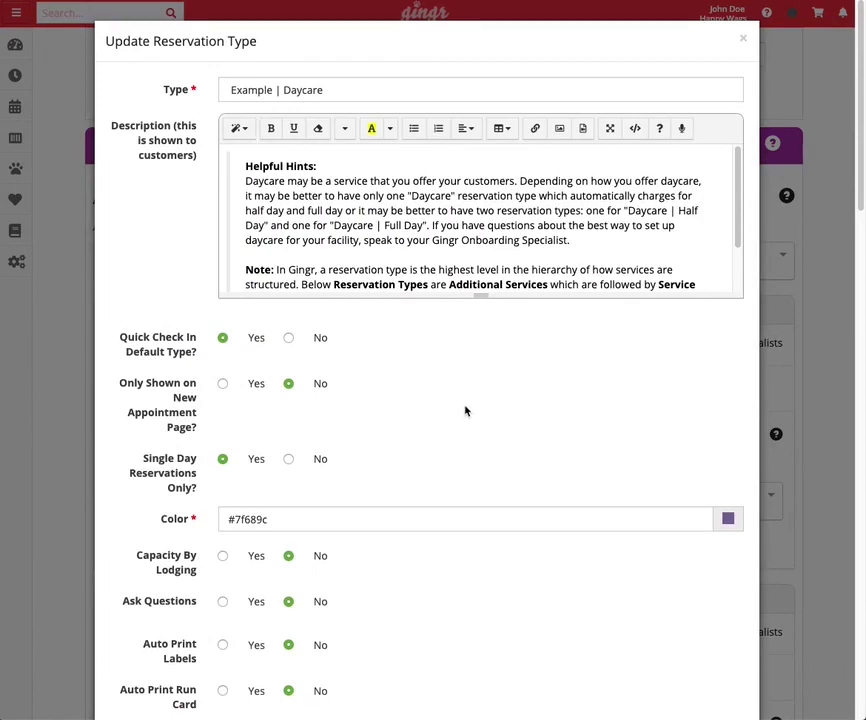
{"action": "scroll", "coordinate": [528, 400], "scroll_direction": "down", "scroll_amount": 5}
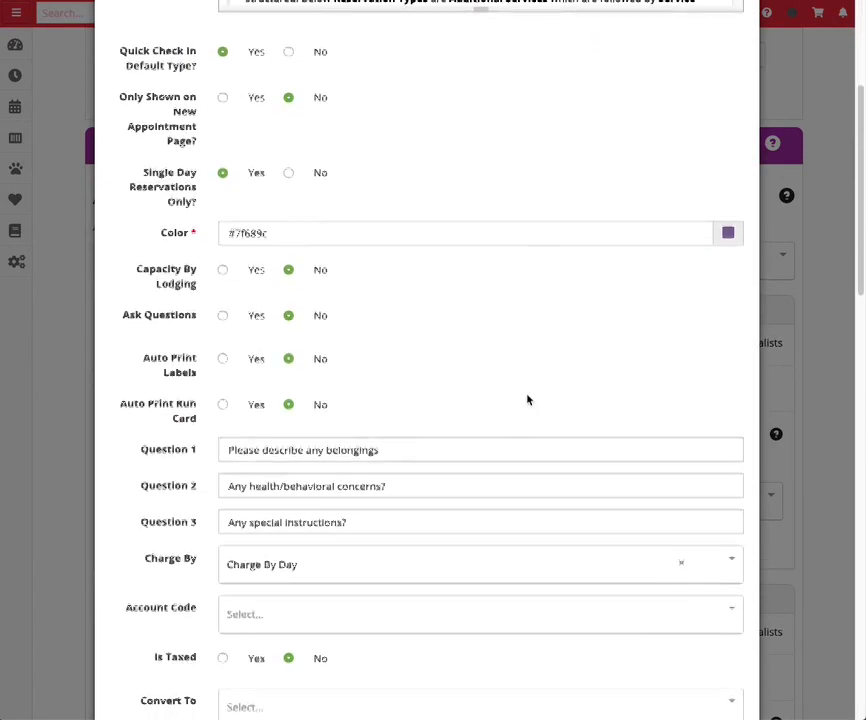
{"action": "scroll", "coordinate": [528, 400], "scroll_direction": "down", "scroll_amount": 5}
{"action": "scroll", "coordinate": [530, 393], "scroll_direction": "down", "scroll_amount": 2}
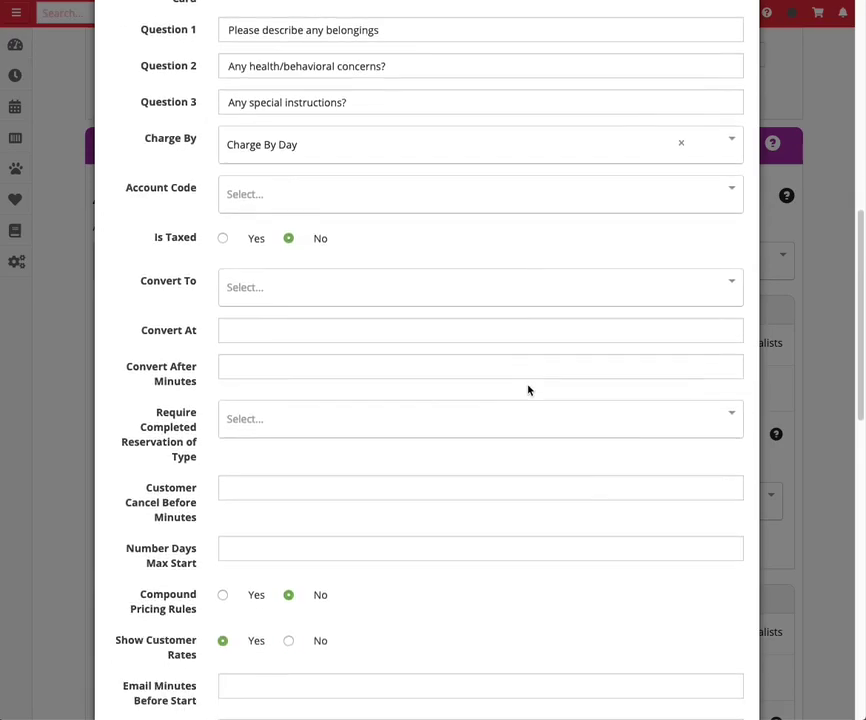
{"action": "scroll", "coordinate": [528, 390], "scroll_direction": "down", "scroll_amount": 2}
{"action": "scroll", "coordinate": [528, 388], "scroll_direction": "down", "scroll_amount": 3}
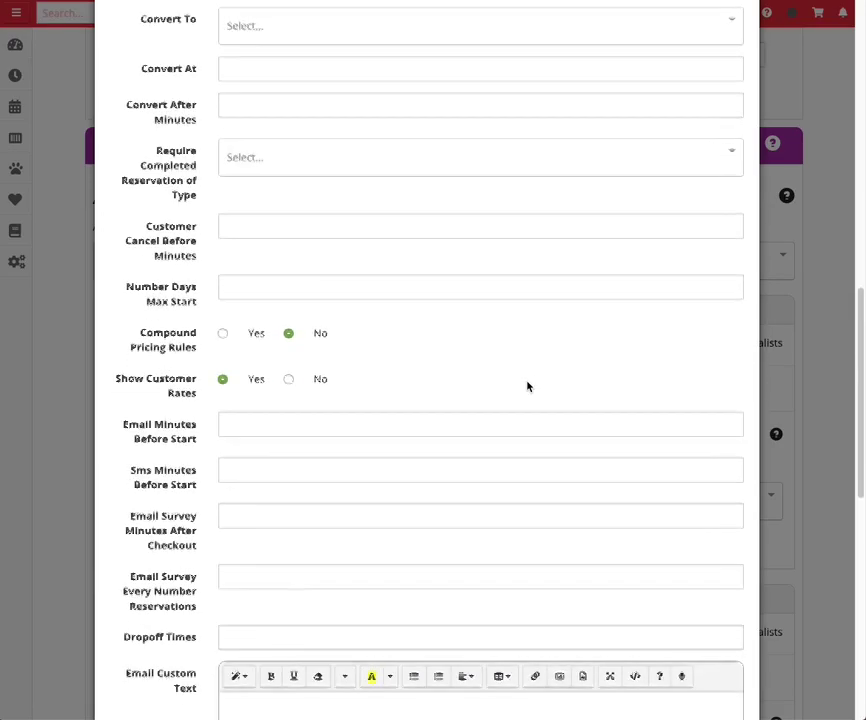
{"action": "scroll", "coordinate": [528, 386], "scroll_direction": "down", "scroll_amount": 2}
{"action": "scroll", "coordinate": [528, 386], "scroll_direction": "down", "scroll_amount": 2}
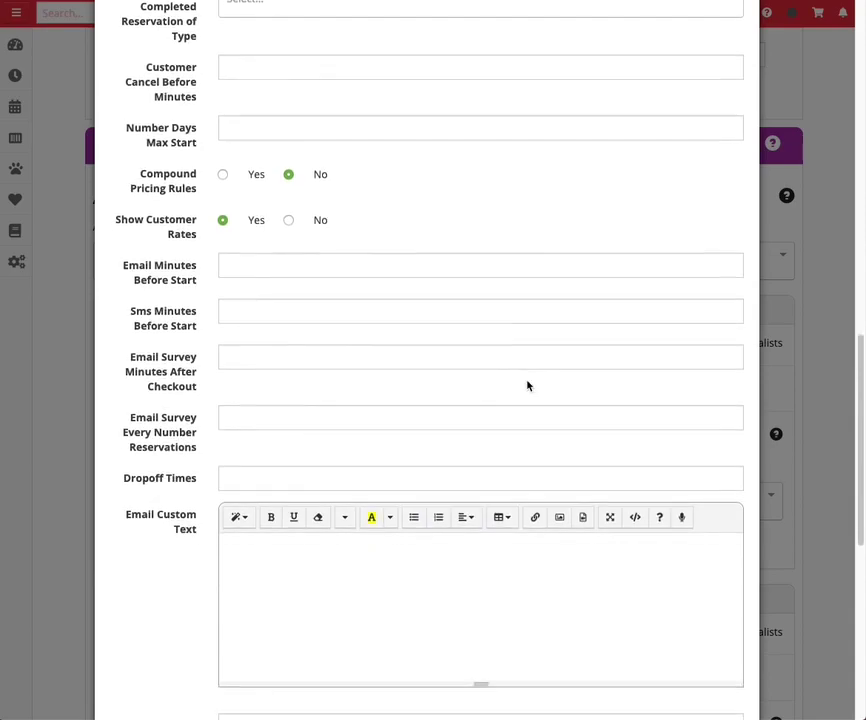
{"action": "scroll", "coordinate": [528, 386], "scroll_direction": "down", "scroll_amount": 4}
{"action": "scroll", "coordinate": [525, 378], "scroll_direction": "down", "scroll_amount": 2}
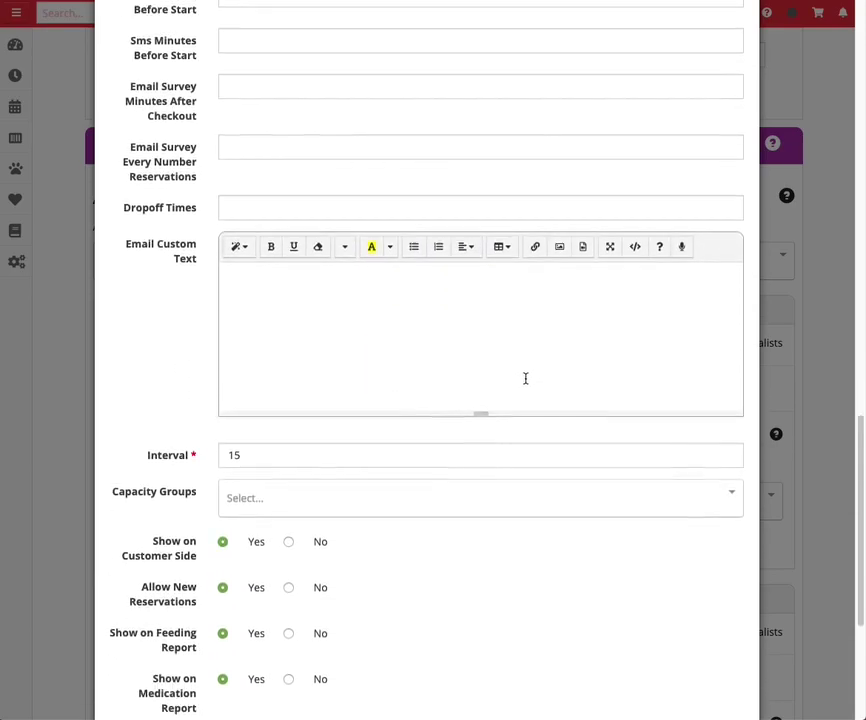
{"action": "scroll", "coordinate": [525, 378], "scroll_direction": "down", "scroll_amount": 4}
{"action": "scroll", "coordinate": [522, 382], "scroll_direction": "down", "scroll_amount": 2}
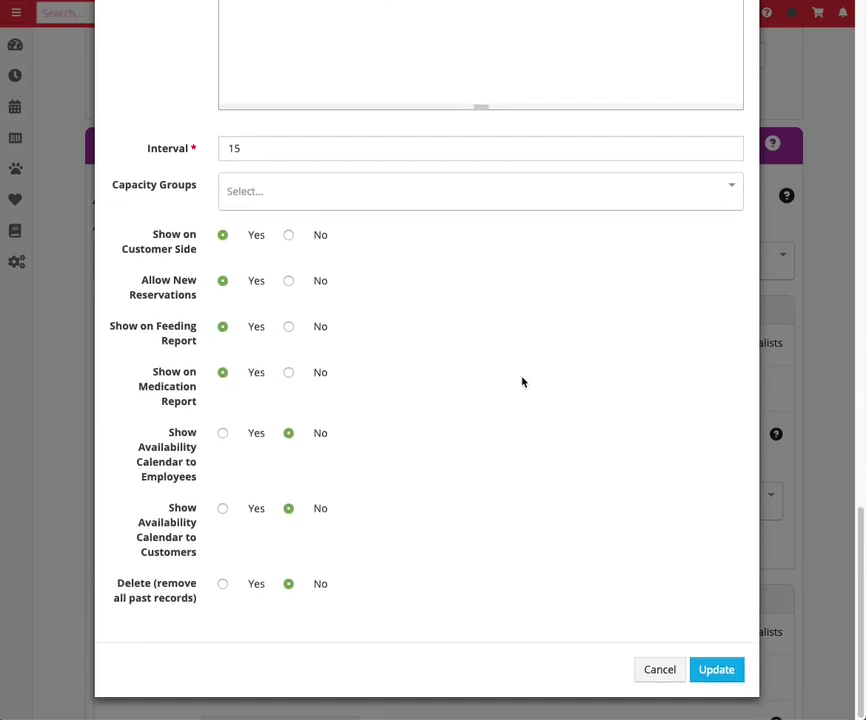
{"action": "scroll", "coordinate": [521, 382], "scroll_direction": "up", "scroll_amount": 18}
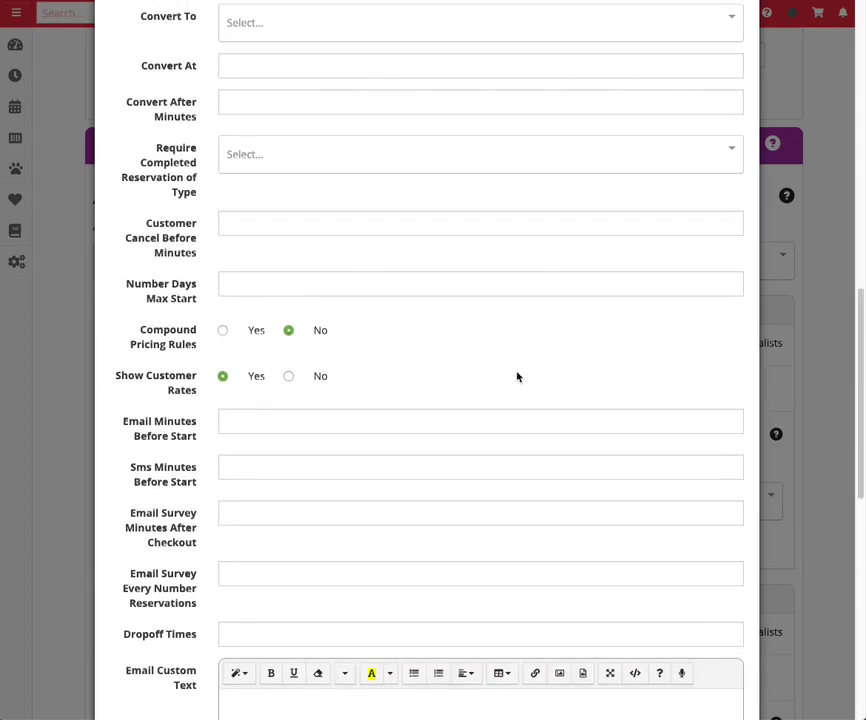
{"action": "scroll", "coordinate": [517, 376], "scroll_direction": "up", "scroll_amount": 10}
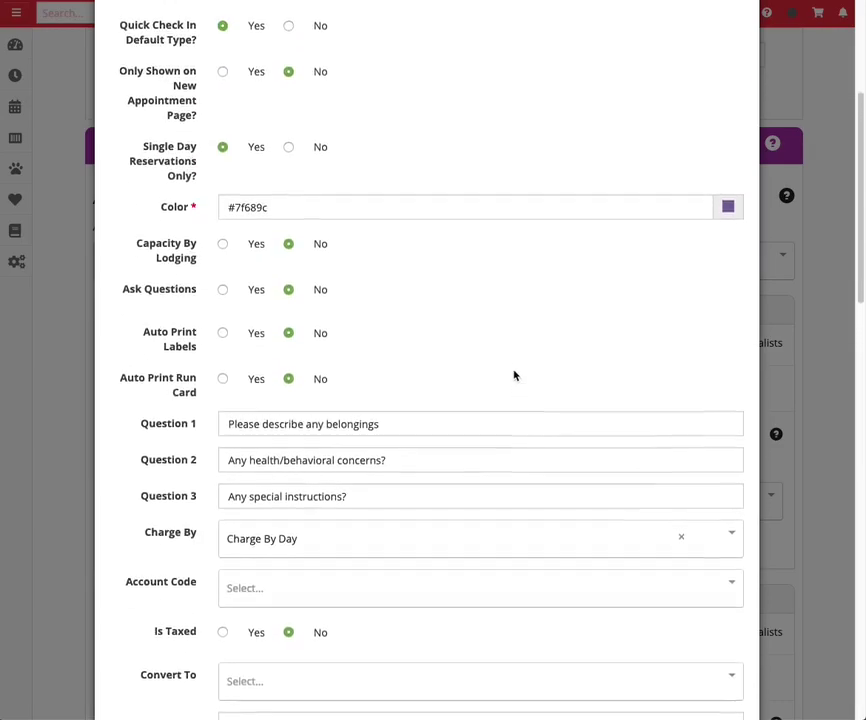
{"action": "scroll", "coordinate": [514, 375], "scroll_direction": "up", "scroll_amount": 5}
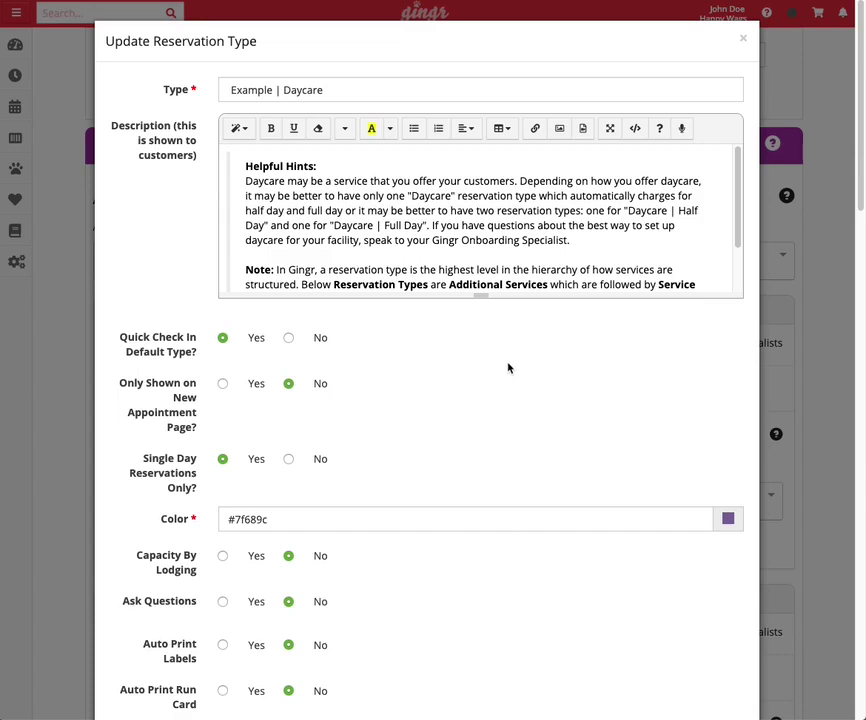
{"action": "scroll", "coordinate": [499, 378], "scroll_direction": "down", "scroll_amount": 10}
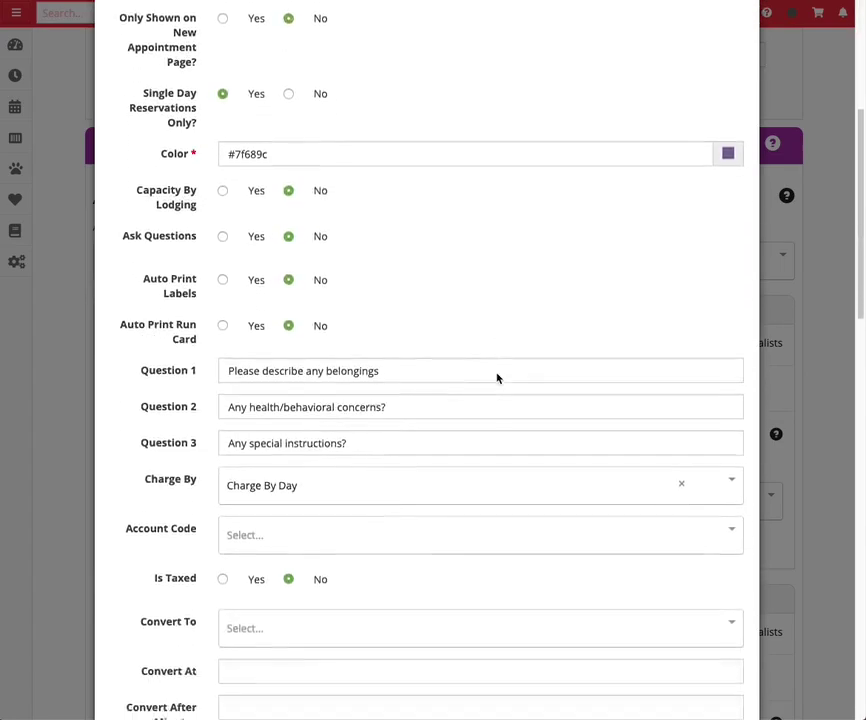
{"action": "scroll", "coordinate": [499, 374], "scroll_direction": "down", "scroll_amount": 7}
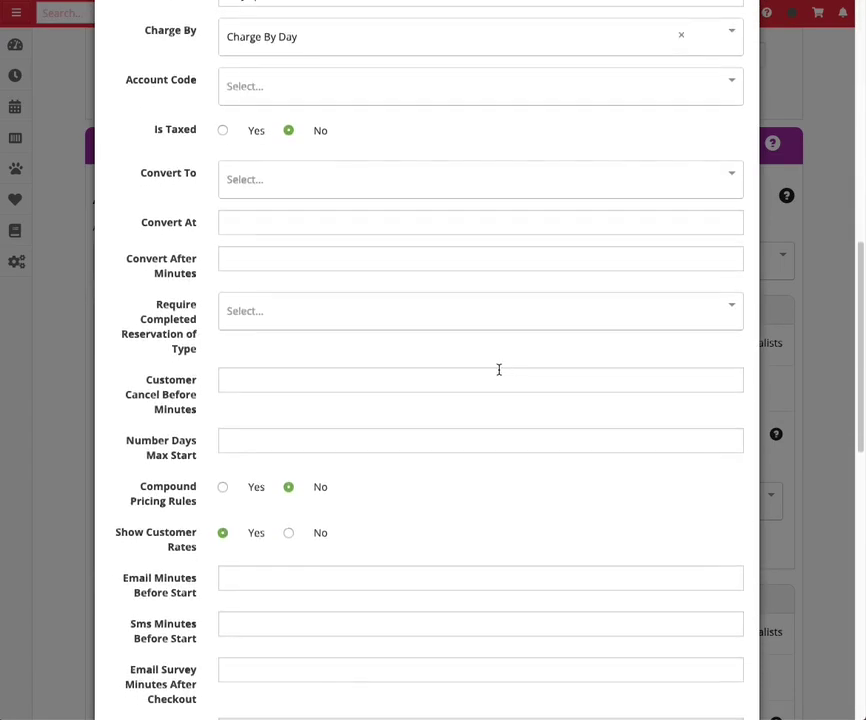
{"action": "scroll", "coordinate": [499, 370], "scroll_direction": "up", "scroll_amount": 15}
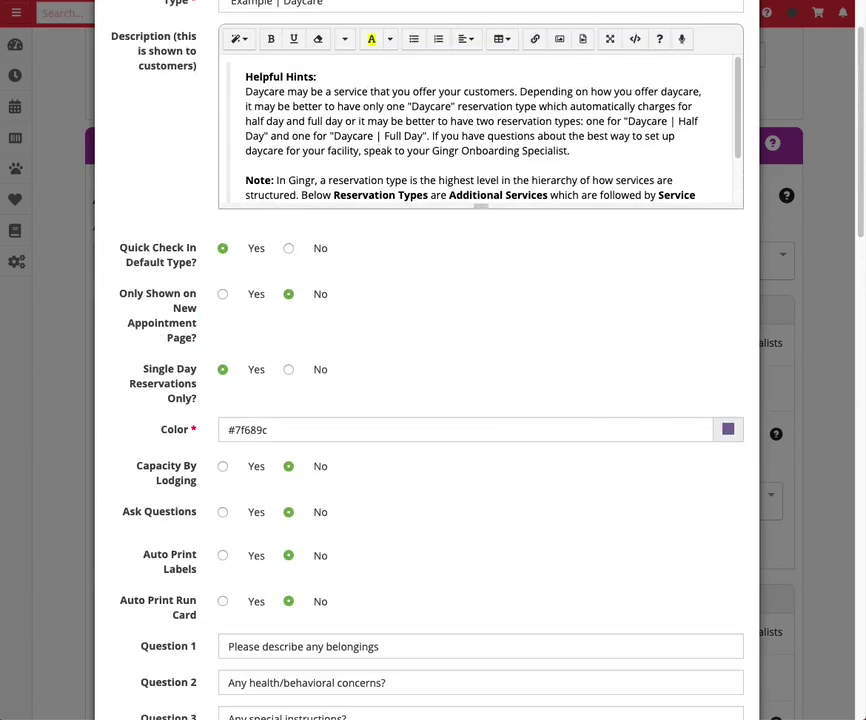
{"action": "scroll", "coordinate": [205, 57], "scroll_direction": "up", "scroll_amount": 2}
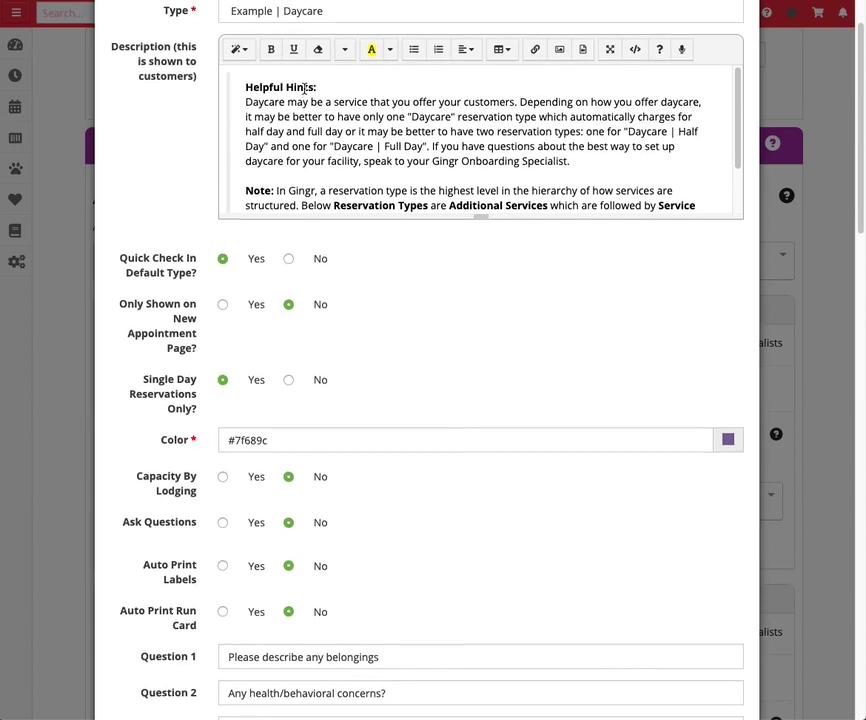
Rename the reservation type as "Daycare | Full Day"
{"action": "left_click_drag", "start_coordinate": [284, 83], "coordinate": [209, 81]}
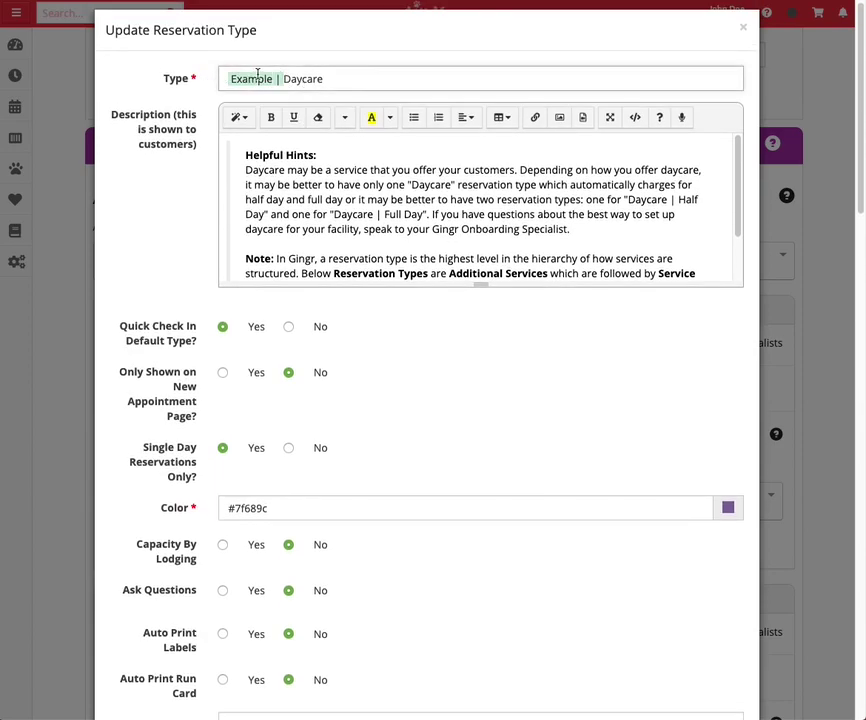
{"action": "key", "text": "BackSpace"}
{"action": "type", "text": "| Ful"}
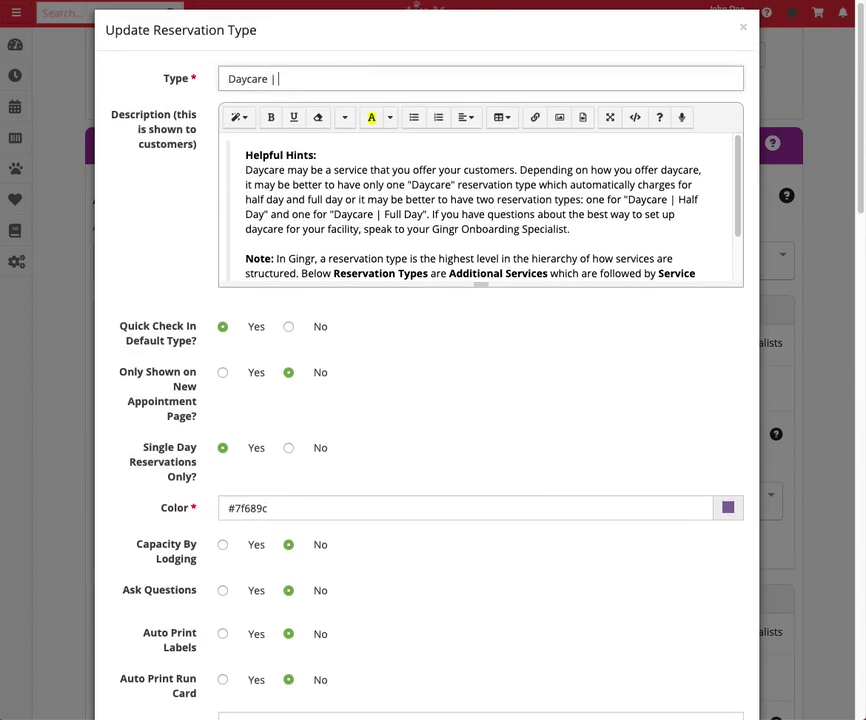
{"action": "key", "text": "BackSpace"}
{"action": "key", "text": "BackSpace"}
{"action": "type", "text": "ull DA"}
{"action": "left_click", "coordinate": [433, 274]}
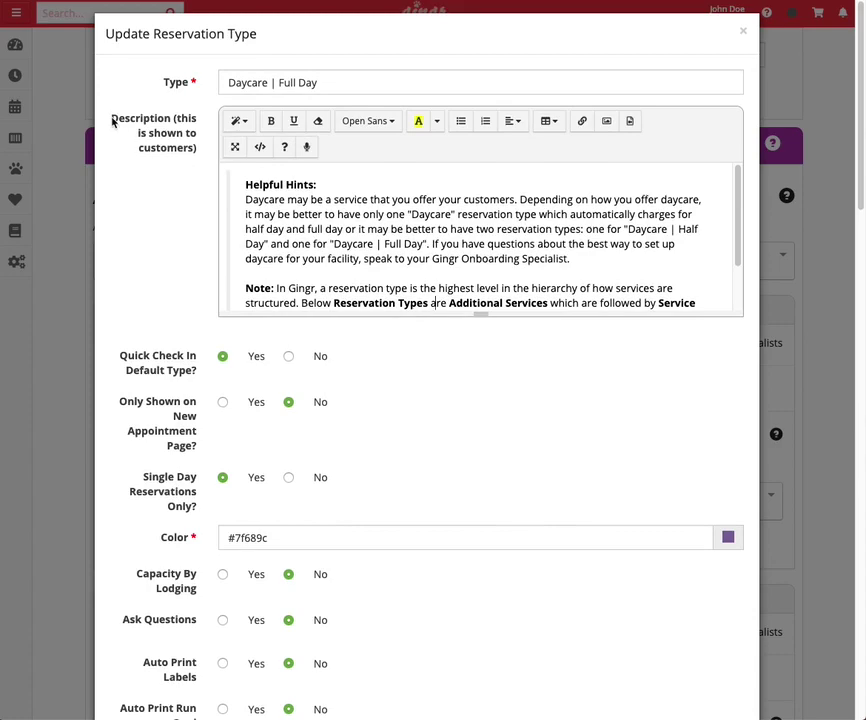
Examine the customer description, Quick Check In Default Type, Only Shown on New Appointment Page and Single Day Reservations Only settings
{"action": "left_click_drag", "start_coordinate": [113, 121], "coordinate": [220, 127]}
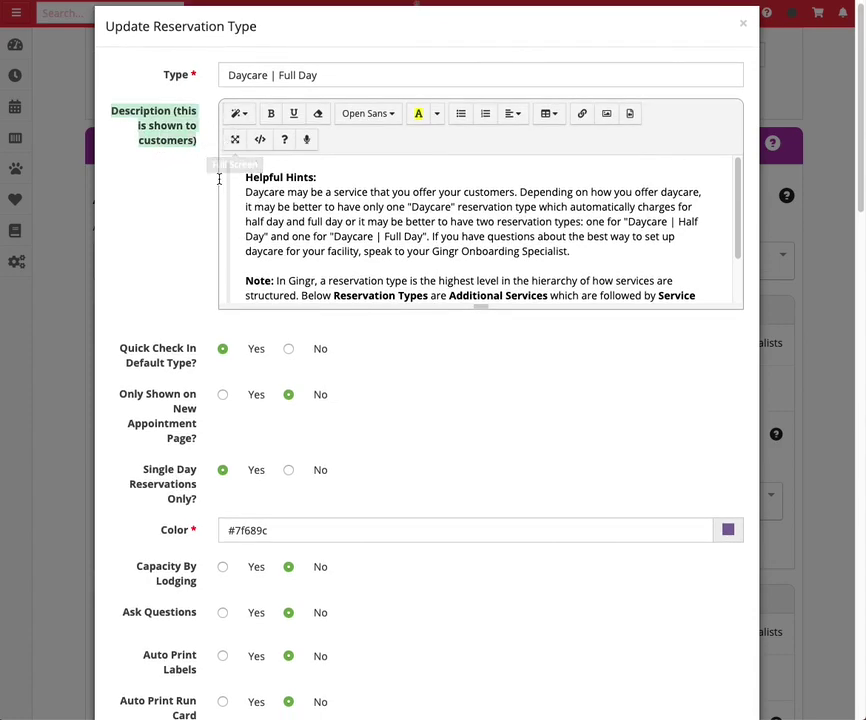
{"action": "left_click", "coordinate": [281, 236]}
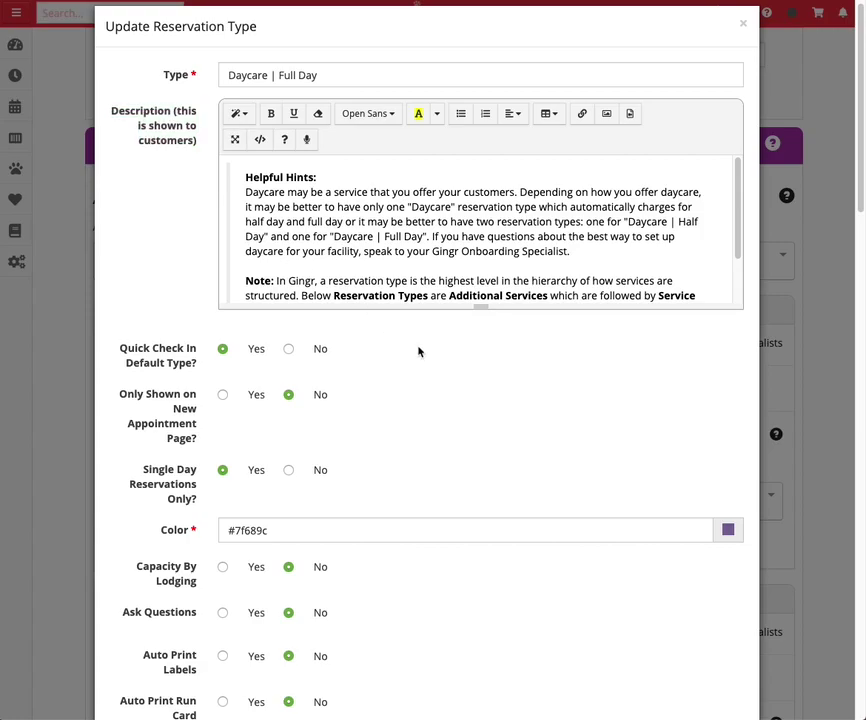
{"action": "scroll", "coordinate": [466, 367], "scroll_direction": "down", "scroll_amount": 3}
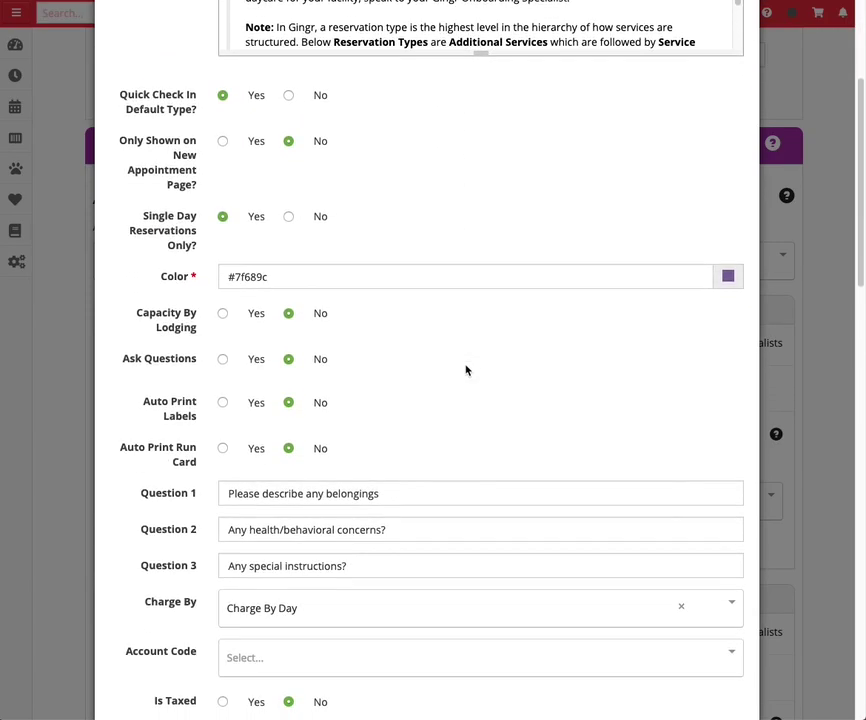
{"action": "left_click_drag", "start_coordinate": [119, 91], "coordinate": [197, 115]}
{"action": "left_click_drag", "start_coordinate": [120, 140], "coordinate": [195, 192]}
{"action": "scroll", "coordinate": [378, 182], "scroll_direction": "down", "scroll_amount": 1}
{"action": "left_click_drag", "start_coordinate": [144, 157], "coordinate": [204, 189]}
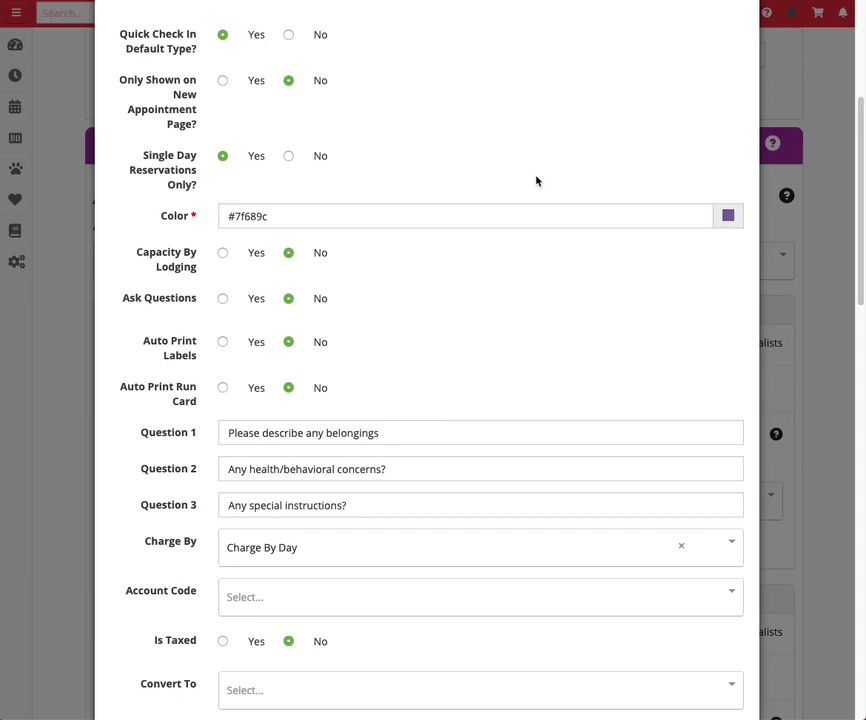
Set the reservation type's color to the light teal #77cccc
{"action": "left_click", "coordinate": [728, 217]}
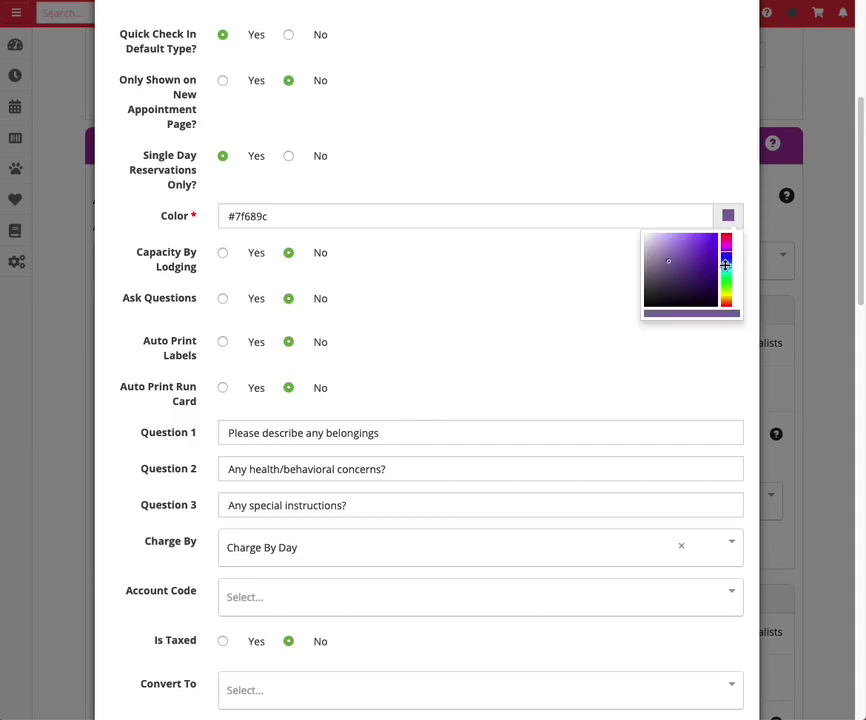
{"action": "left_click", "coordinate": [725, 270]}
{"action": "left_click", "coordinate": [675, 248]}
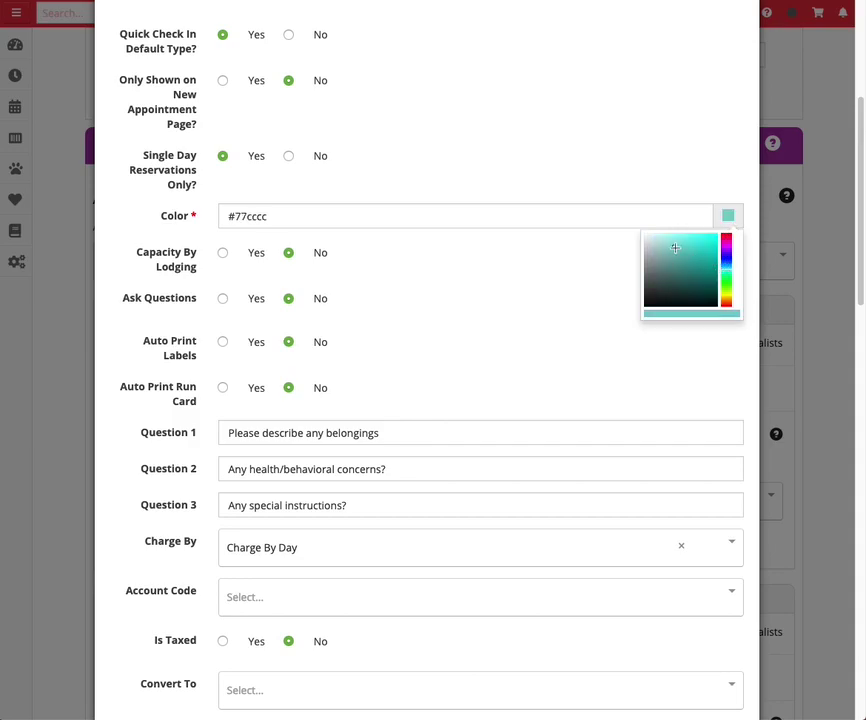
{"action": "left_click", "coordinate": [548, 268]}
{"action": "scroll", "coordinate": [524, 340], "scroll_direction": "down", "scroll_amount": 5}
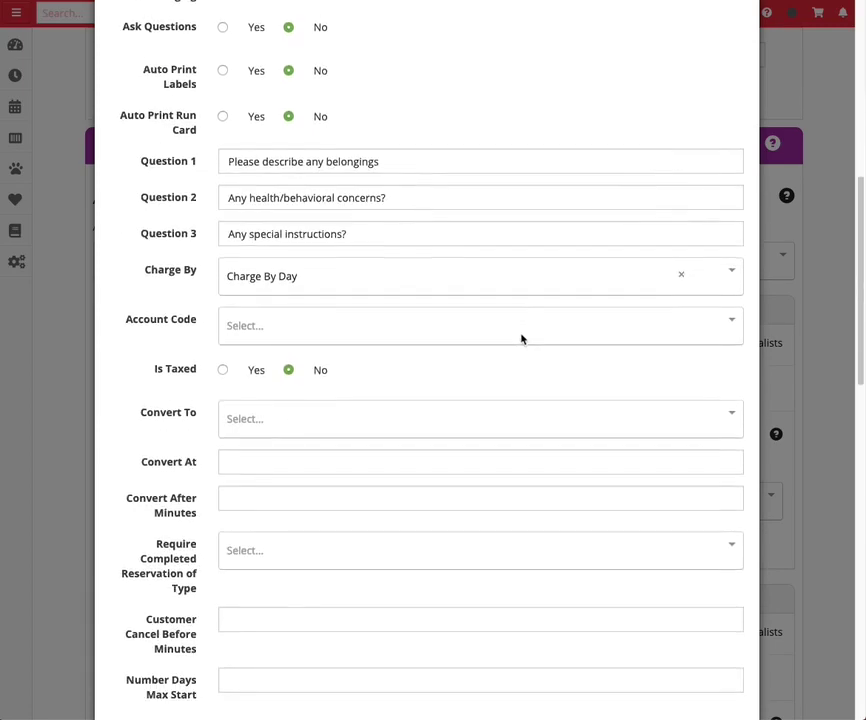
Examine the Charge By, Is Taxed, Convert To, Convert At and Convert After Minutes settings of the reservation type
{"action": "left_click_drag", "start_coordinate": [147, 231], "coordinate": [193, 234]}
{"action": "left_click", "coordinate": [186, 245]}
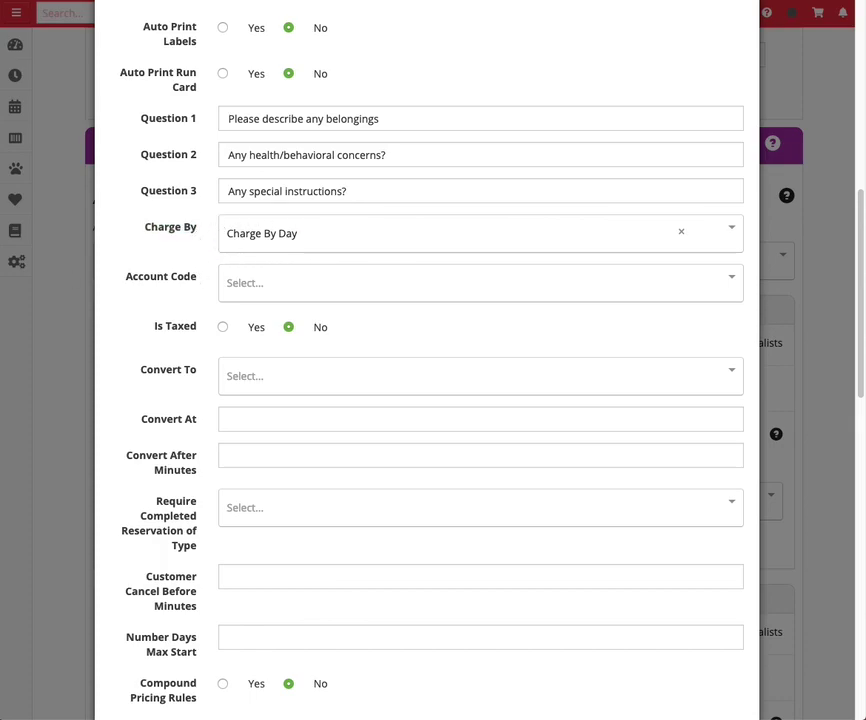
{"action": "scroll", "coordinate": [124, 334], "scroll_direction": "down", "scroll_amount": 2}
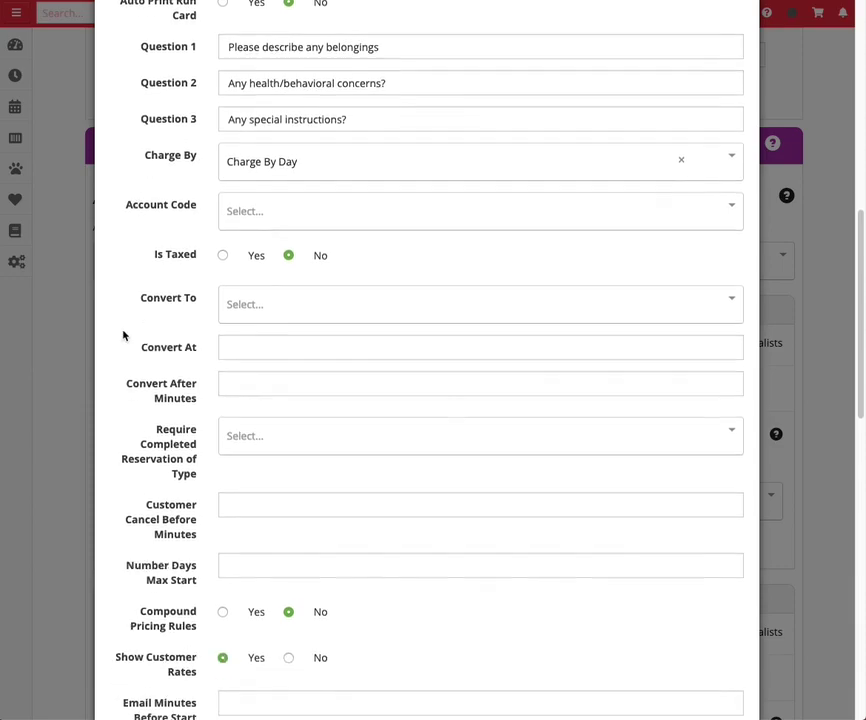
{"action": "left_click_drag", "start_coordinate": [154, 243], "coordinate": [193, 240]}
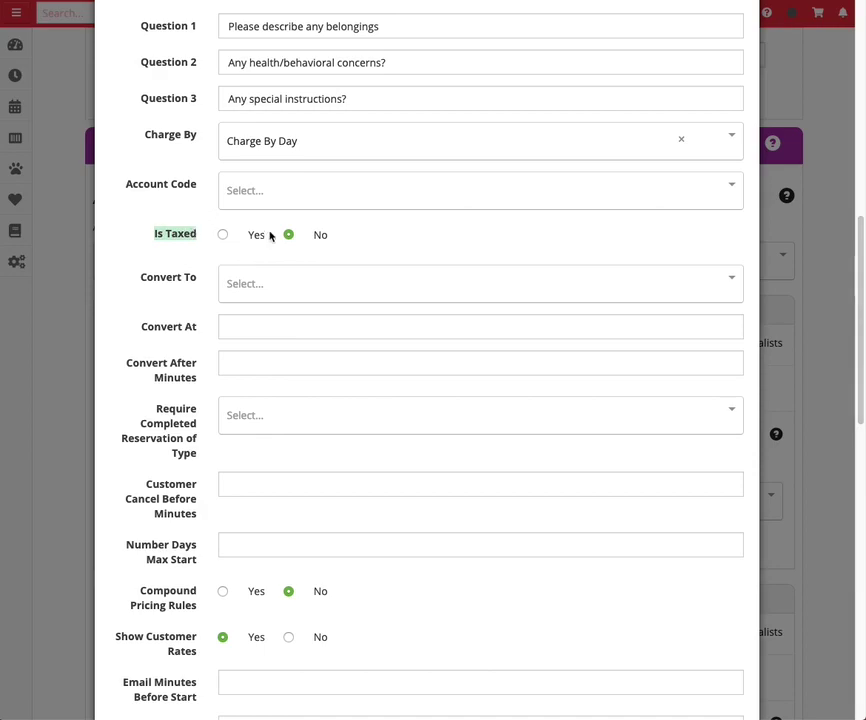
{"action": "left_click", "coordinate": [197, 247]}
{"action": "scroll", "coordinate": [185, 250], "scroll_direction": "down", "scroll_amount": 3}
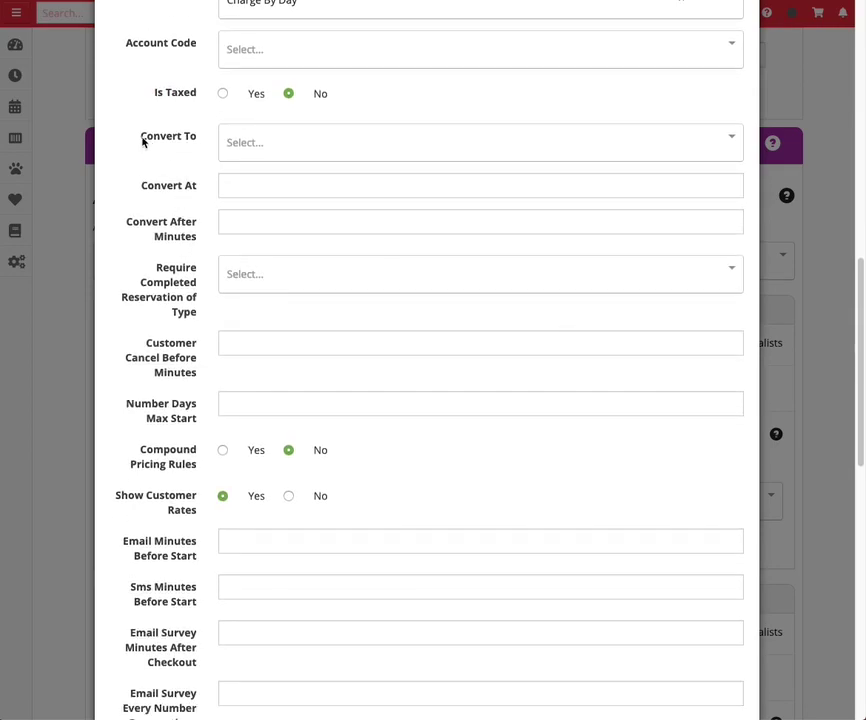
{"action": "left_click_drag", "start_coordinate": [141, 141], "coordinate": [191, 141]}
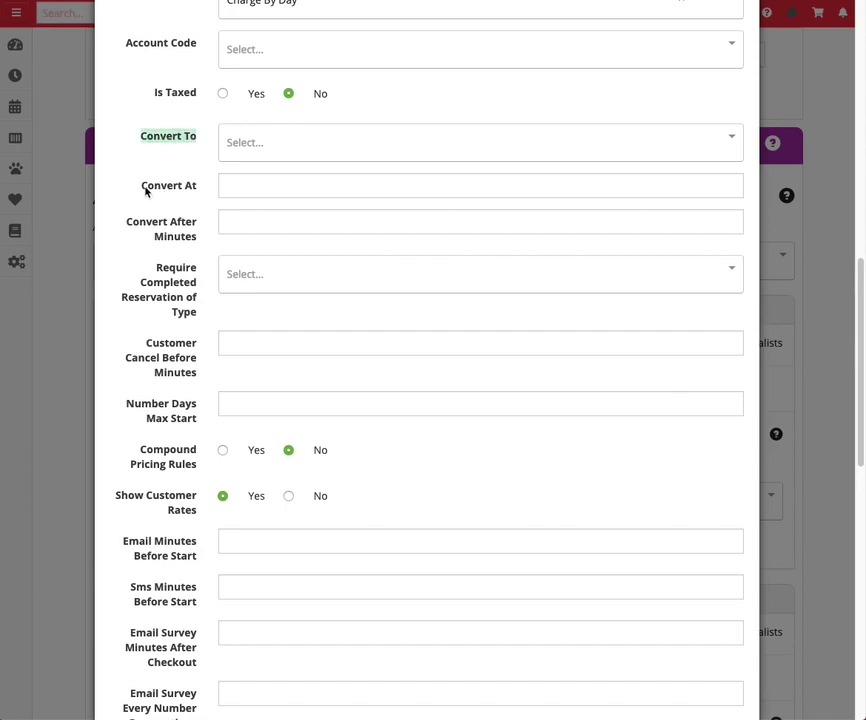
{"action": "left_click_drag", "start_coordinate": [145, 189], "coordinate": [193, 189]}
{"action": "left_click_drag", "start_coordinate": [128, 222], "coordinate": [195, 245]}
{"action": "left_click", "coordinate": [190, 241]}
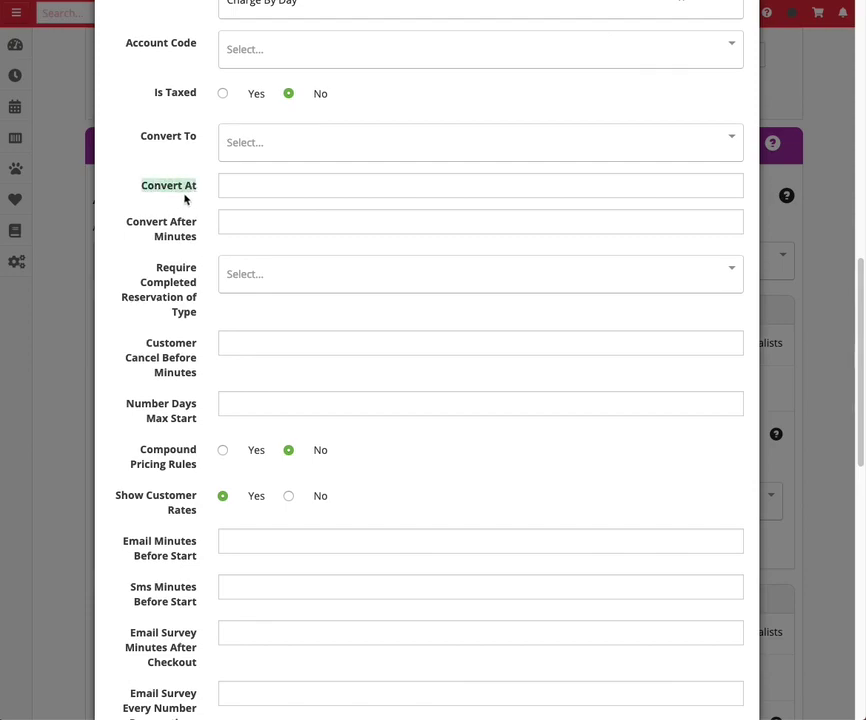
{"action": "left_click_drag", "start_coordinate": [130, 226], "coordinate": [196, 240]}
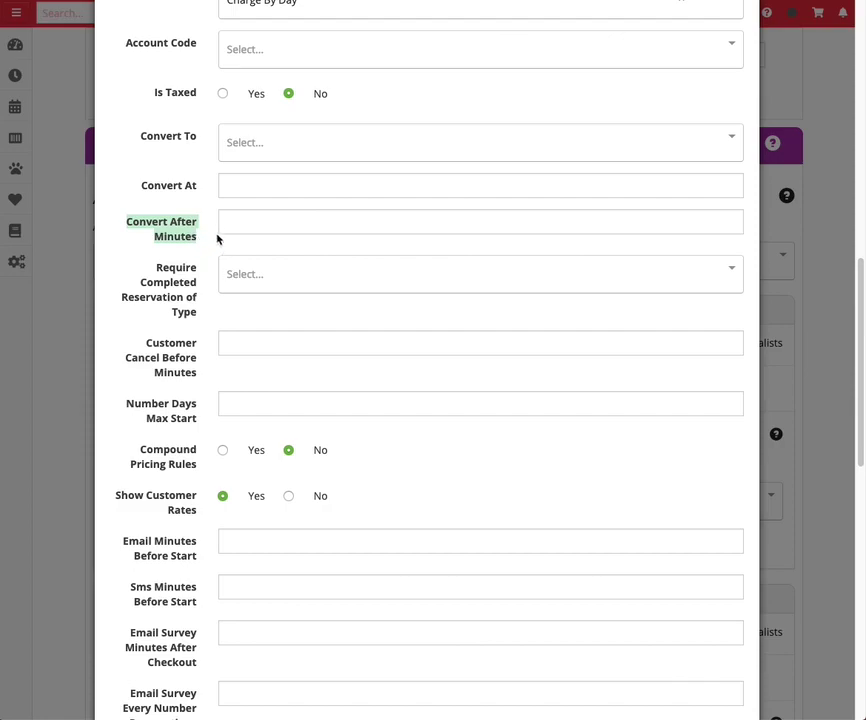
{"action": "left_click", "coordinate": [235, 225]}
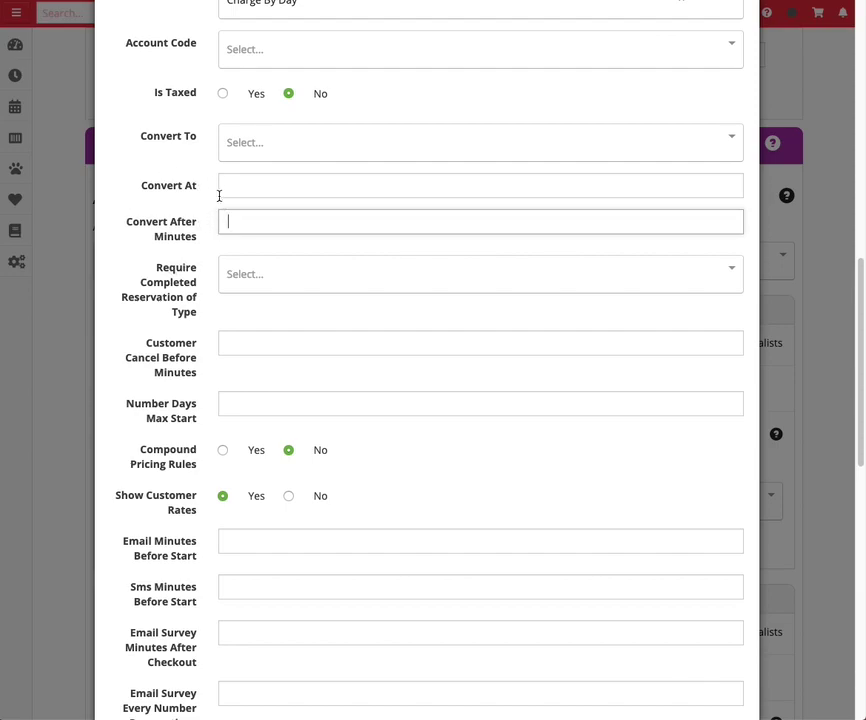
Check the Interval, Show on Customer Side and Allow New Reservations settings, and save the reservation type's changes
{"action": "scroll", "coordinate": [196, 305], "scroll_direction": "down", "scroll_amount": 8}
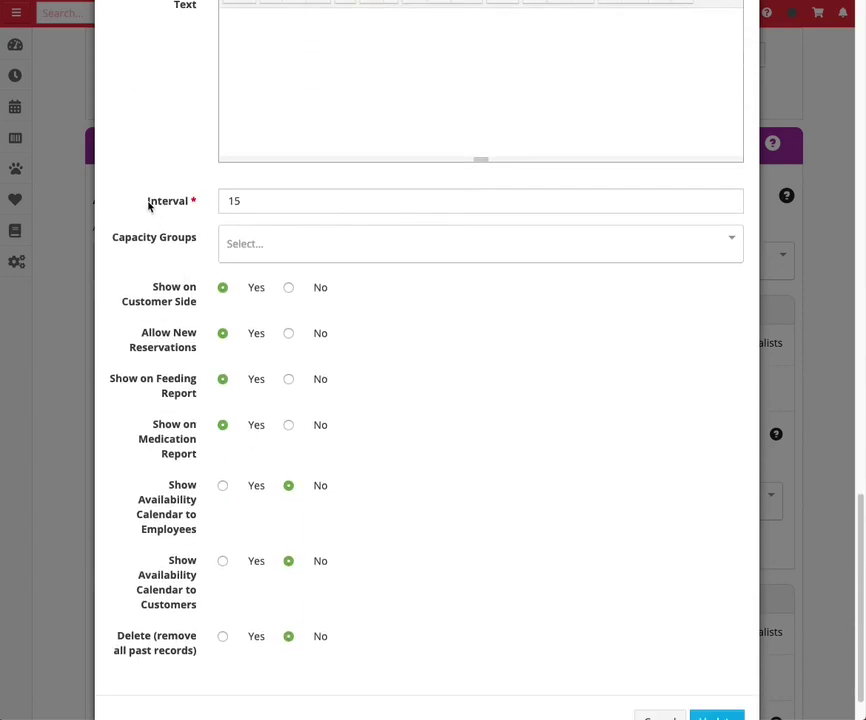
{"action": "left_click_drag", "start_coordinate": [151, 205], "coordinate": [200, 206]}
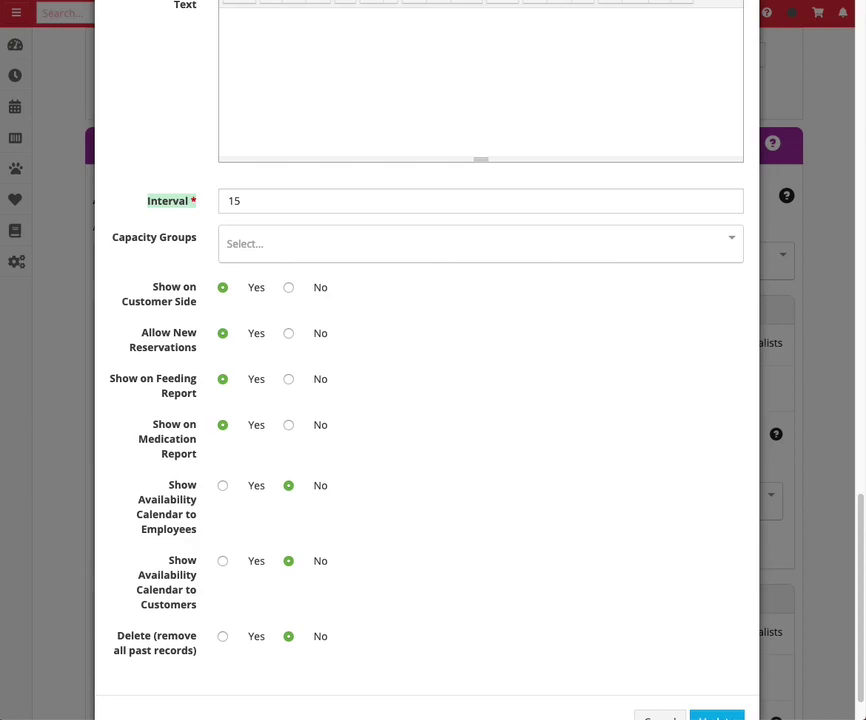
{"action": "triple_click", "coordinate": [188, 303]}
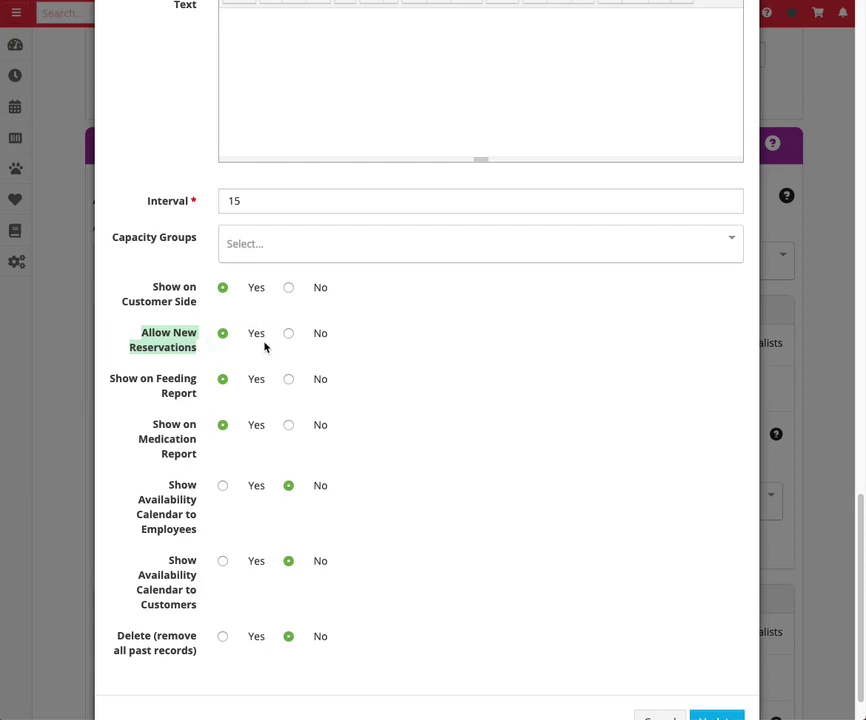
{"action": "scroll", "coordinate": [544, 393], "scroll_direction": "down", "scroll_amount": 1}
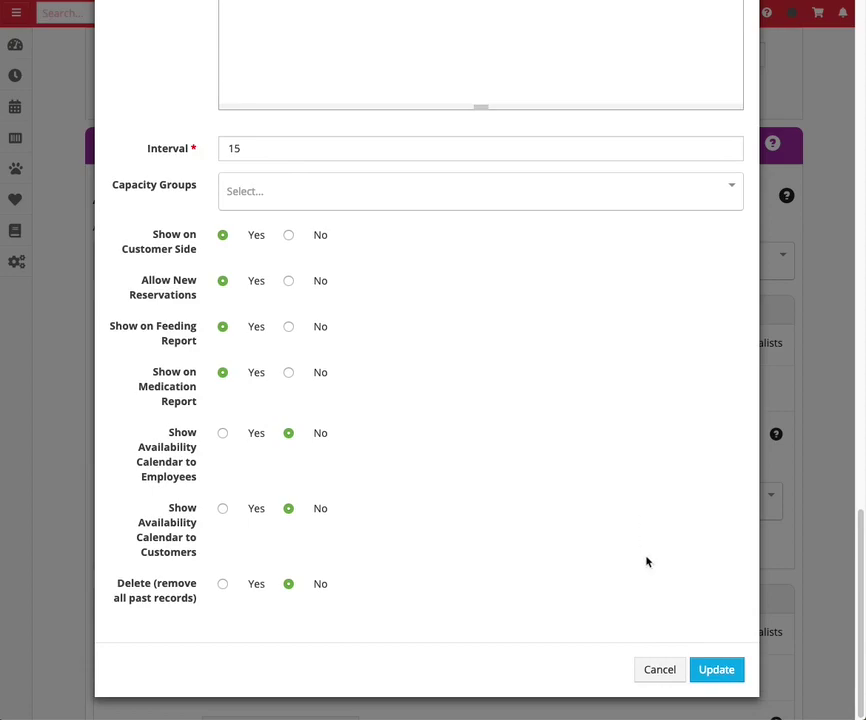
{"action": "left_click", "coordinate": [731, 676]}
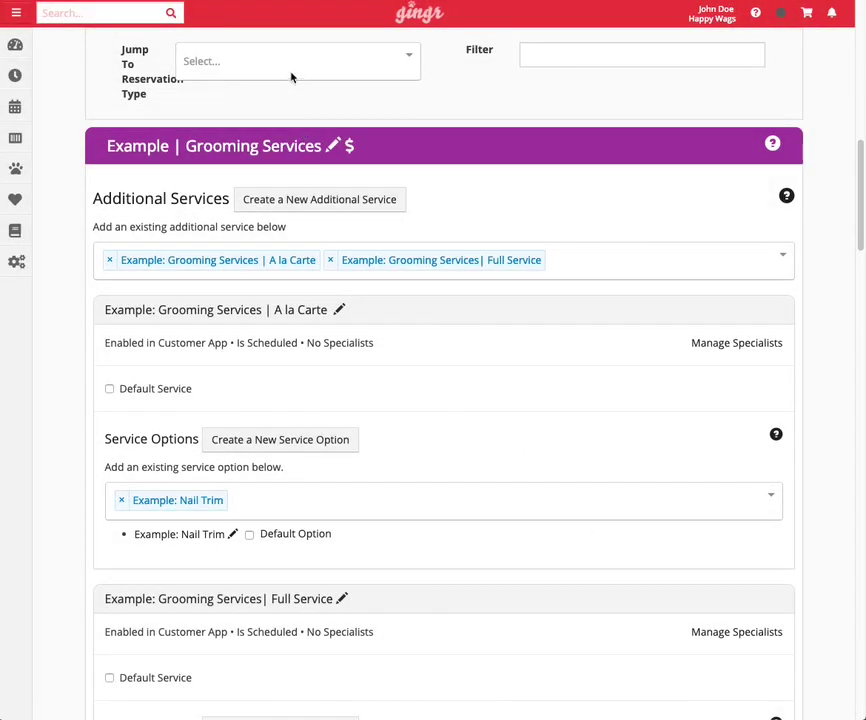
Jump to the Daycare | Full Day reservation type and open its rates for the Happy Wags - Boulder location
{"action": "left_click", "coordinate": [291, 76]}
{"action": "left_click", "coordinate": [299, 177]}
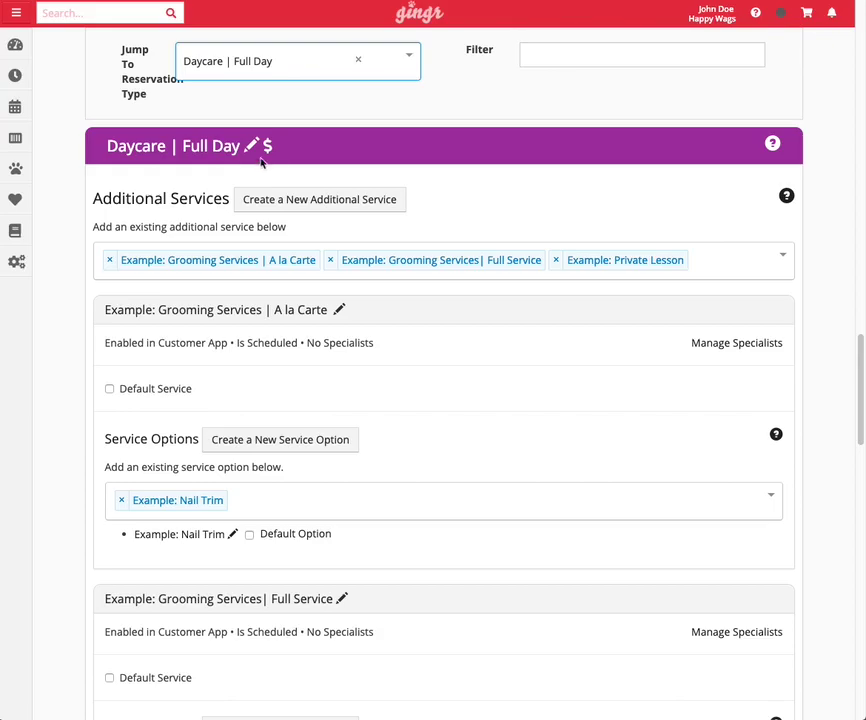
{"action": "left_click", "coordinate": [268, 147]}
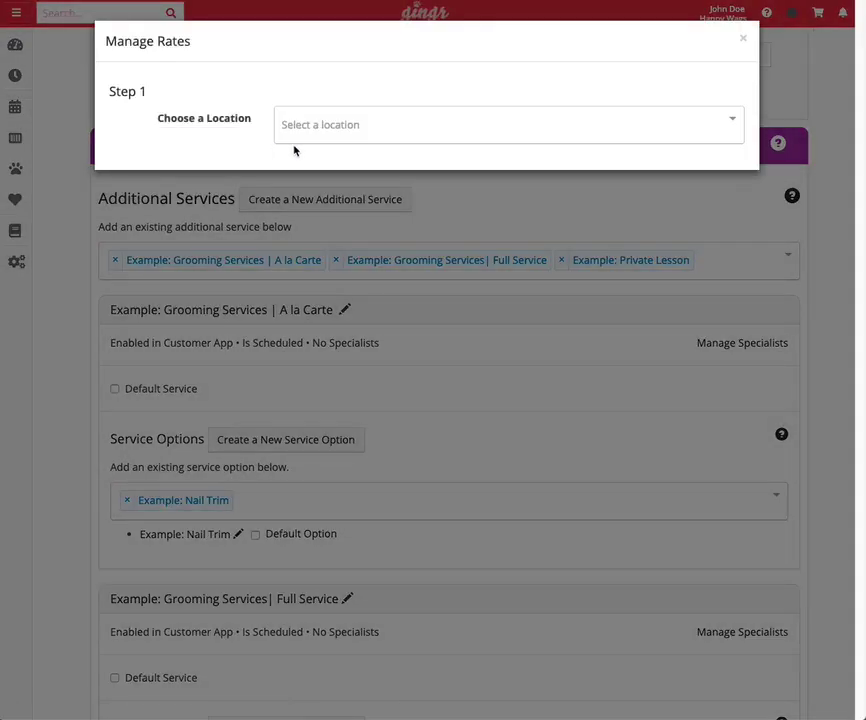
{"action": "left_click", "coordinate": [304, 137]}
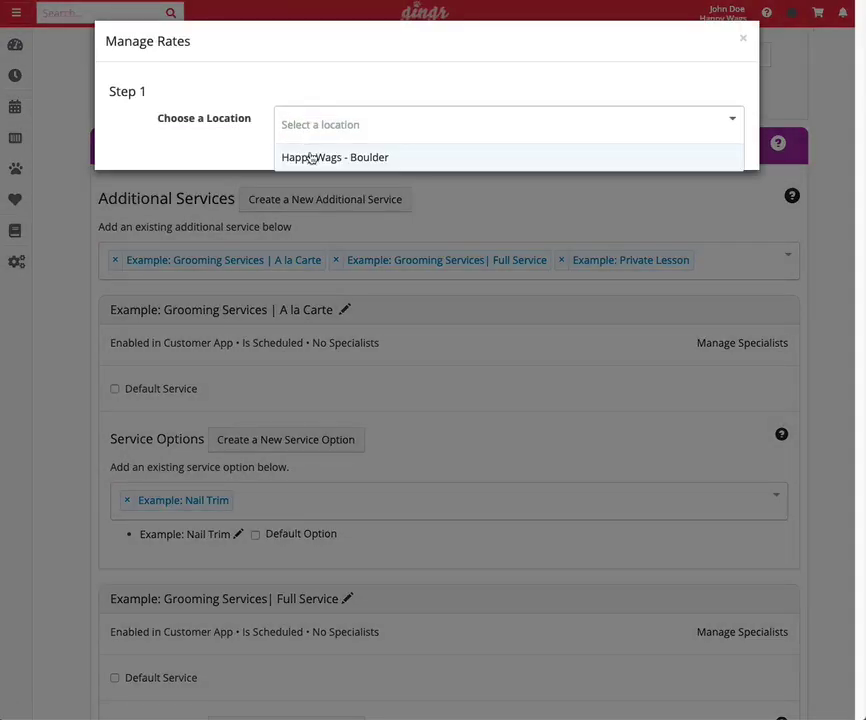
{"action": "left_click", "coordinate": [312, 158]}
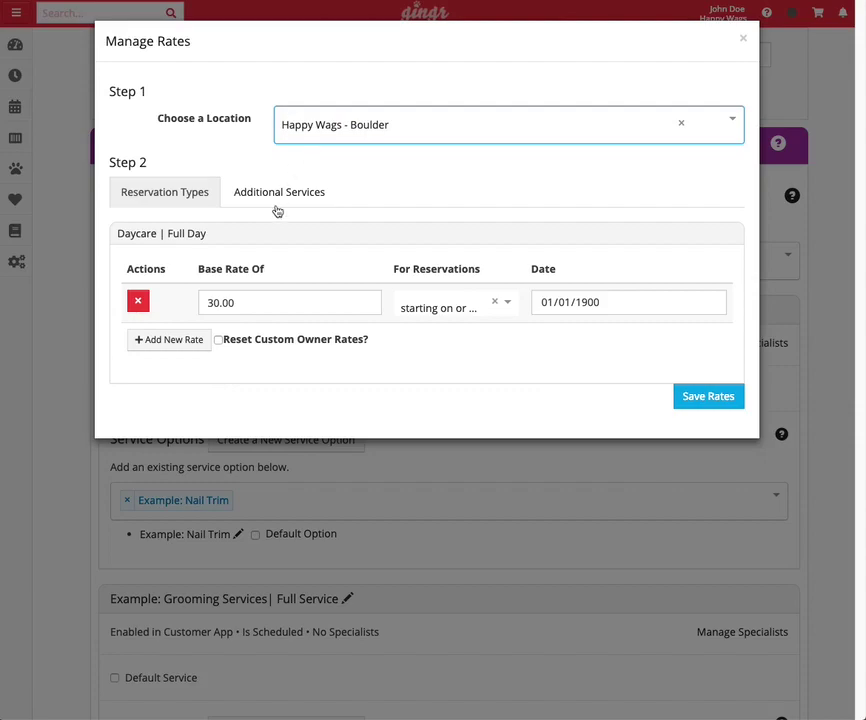
Set the Daycare | Full Day base rate to 40.00 and save the rates
{"action": "left_click", "coordinate": [208, 302]}
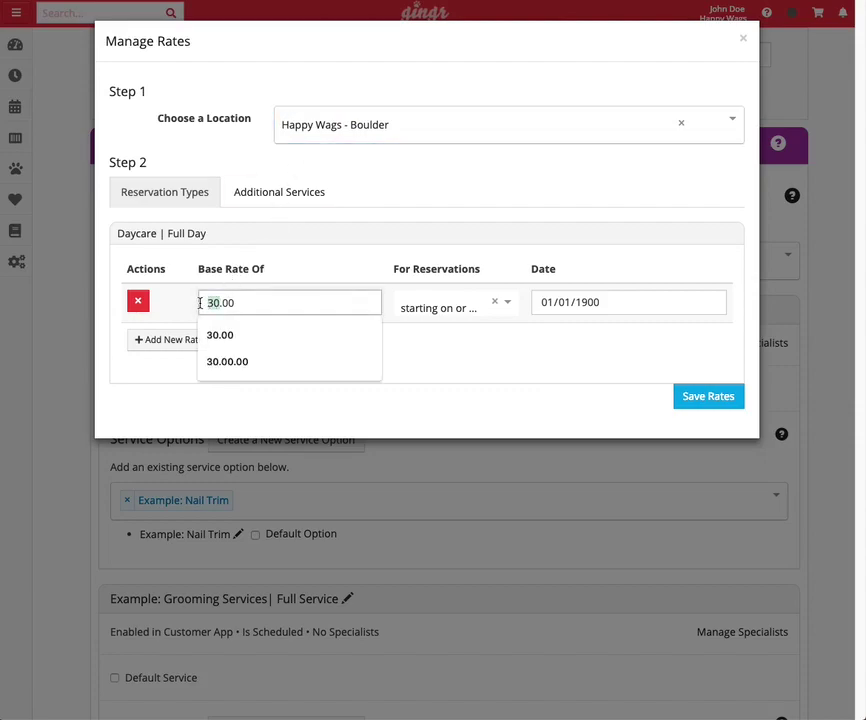
{"action": "type", "text": "40"}
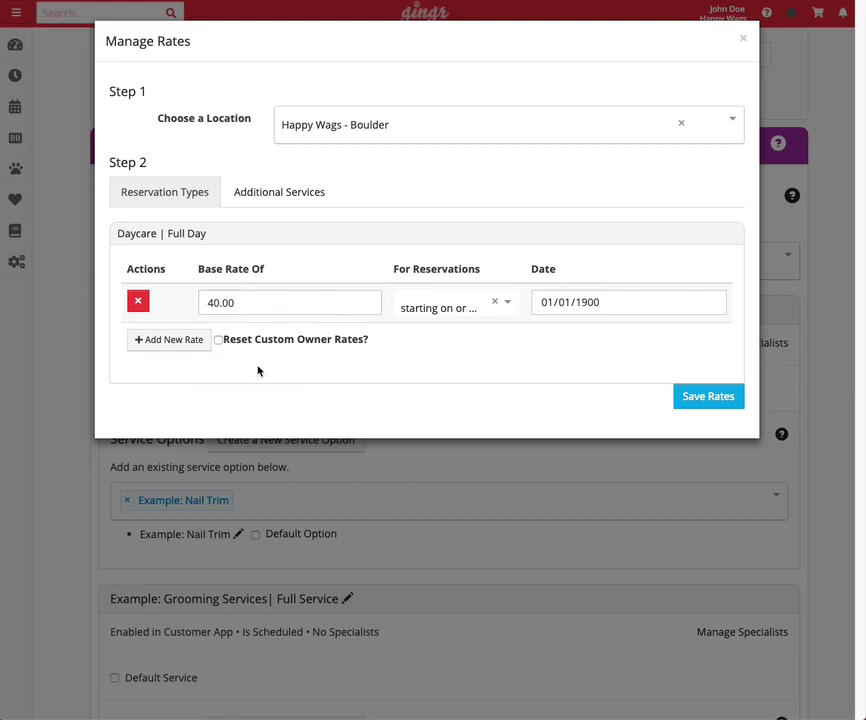
{"action": "left_click", "coordinate": [707, 407]}
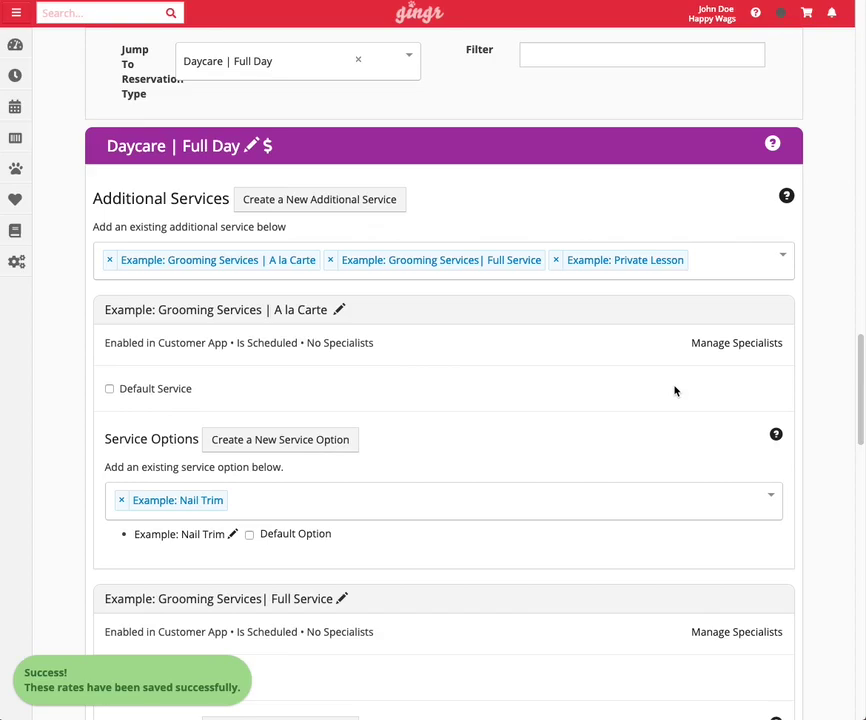
Open a blank form for creating a new reservation type from the beginning of the configuration page
{"action": "scroll", "coordinate": [646, 314], "scroll_direction": "up", "scroll_amount": 2}
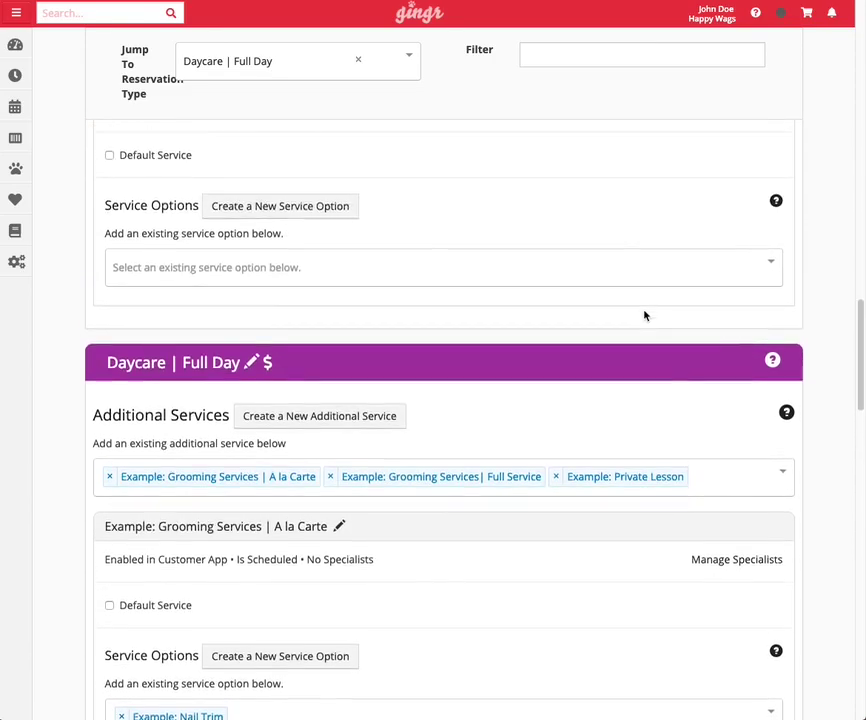
{"action": "scroll", "coordinate": [644, 314], "scroll_direction": "up", "scroll_amount": 7}
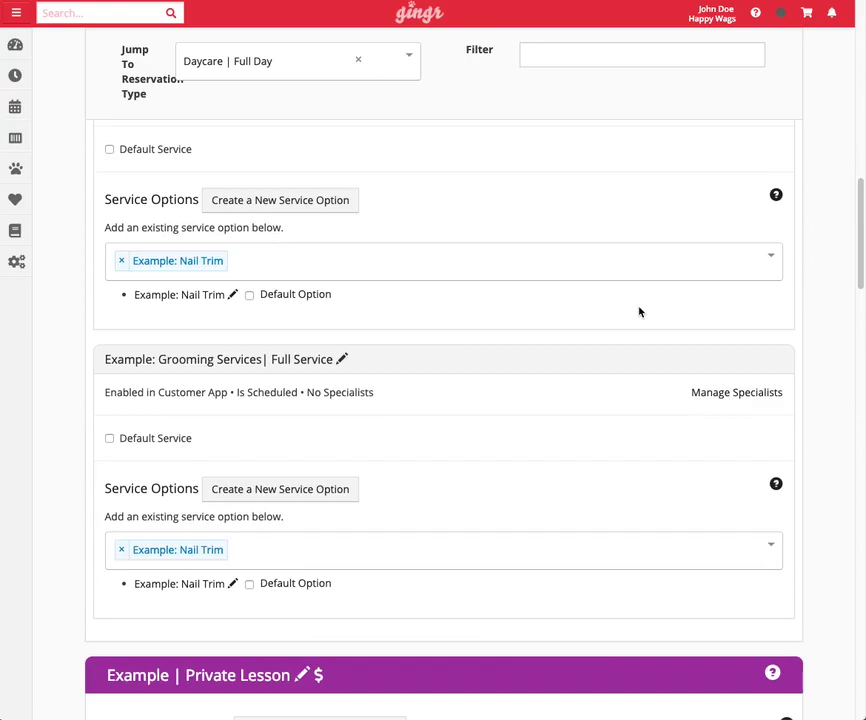
{"action": "scroll", "coordinate": [638, 312], "scroll_direction": "up", "scroll_amount": 15}
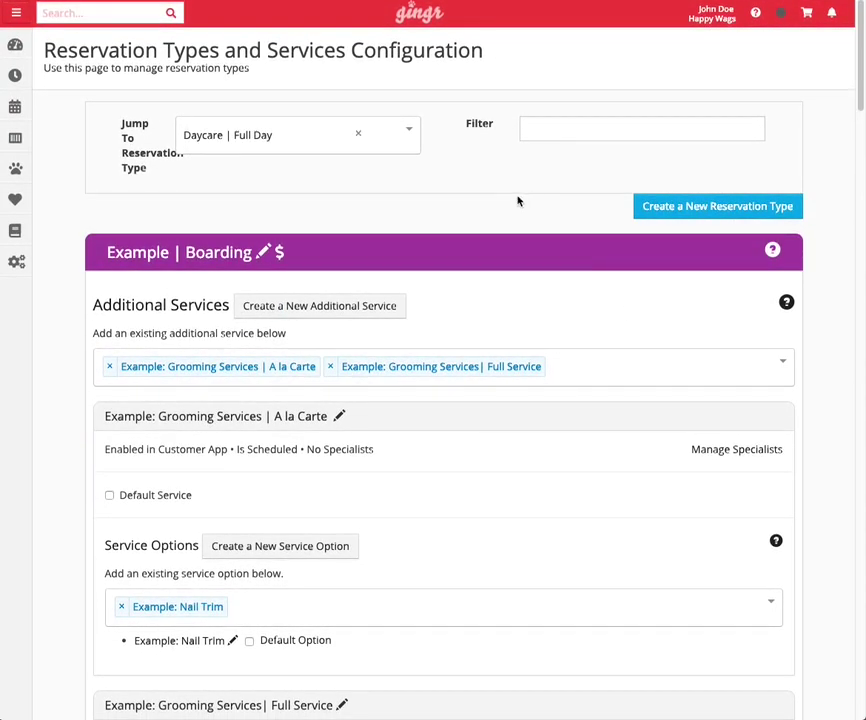
{"action": "left_click", "coordinate": [690, 216]}
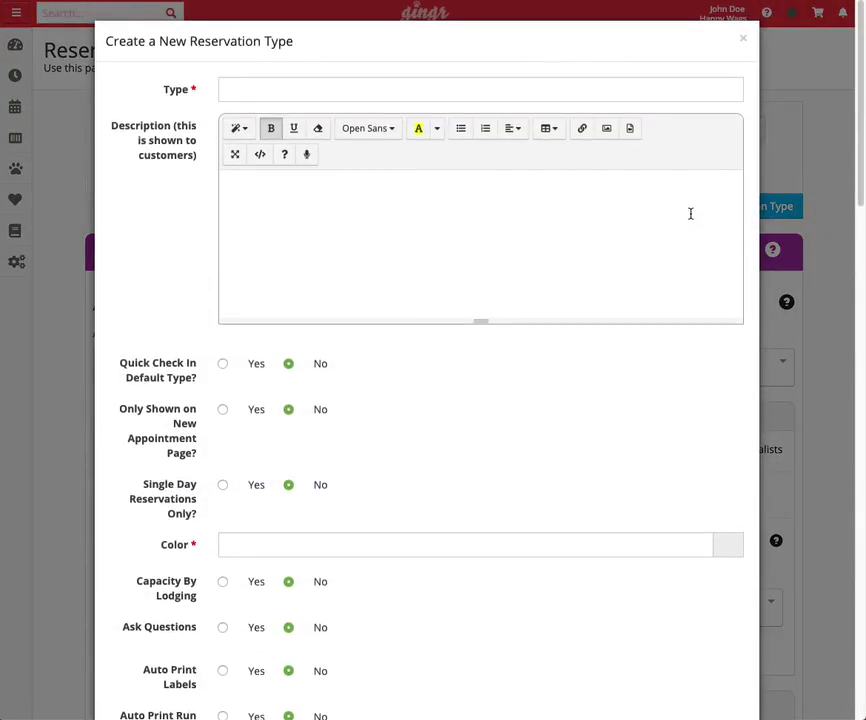
Look through the settings of the blank reservation type form, from Type and Color down to Interval and Capacity Groups
{"action": "scroll", "coordinate": [536, 434], "scroll_direction": "down", "scroll_amount": 8}
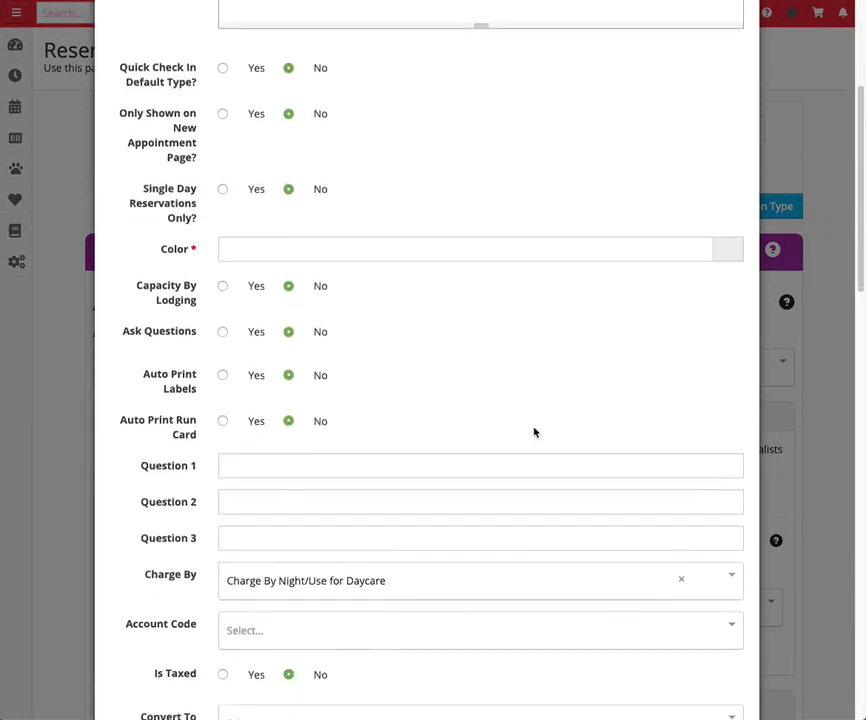
{"action": "scroll", "coordinate": [543, 415], "scroll_direction": "down", "scroll_amount": 8}
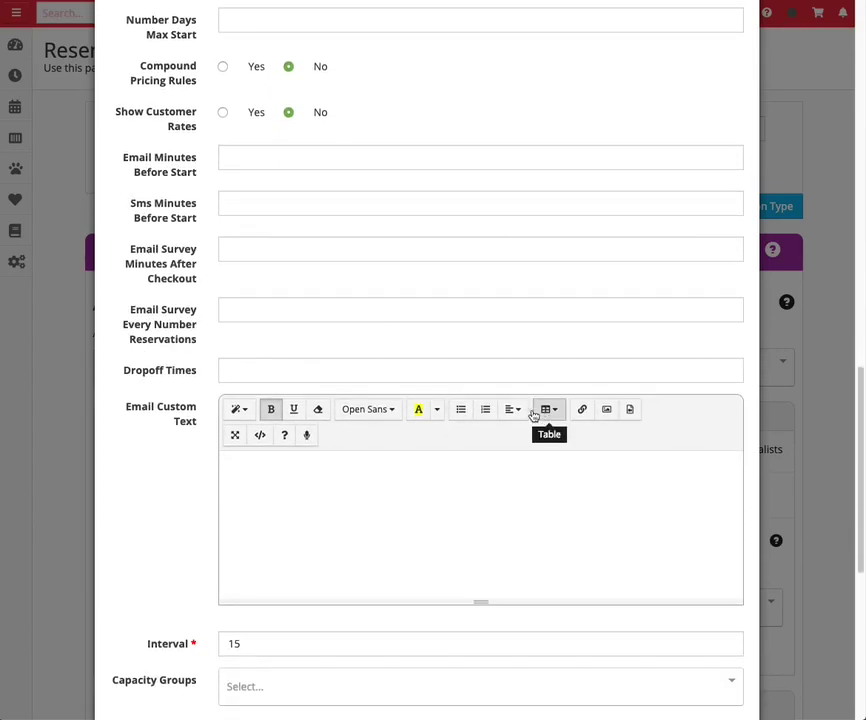
{"action": "scroll", "coordinate": [446, 320], "scroll_direction": "up", "scroll_amount": 3}
{"action": "scroll", "coordinate": [446, 320], "scroll_direction": "up", "scroll_amount": 8}
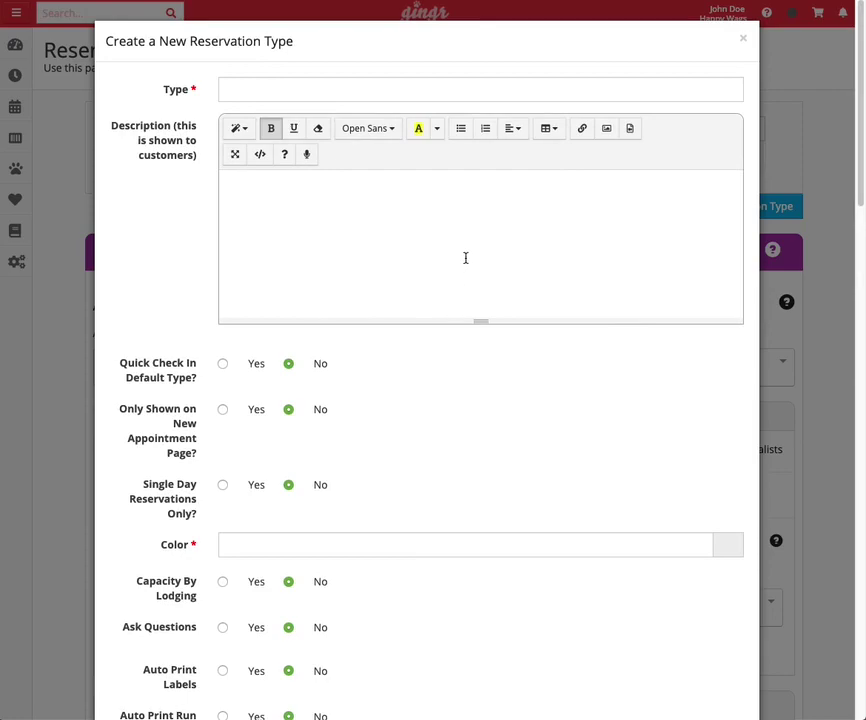
{"action": "scroll", "coordinate": [493, 276], "scroll_direction": "down", "scroll_amount": 5}
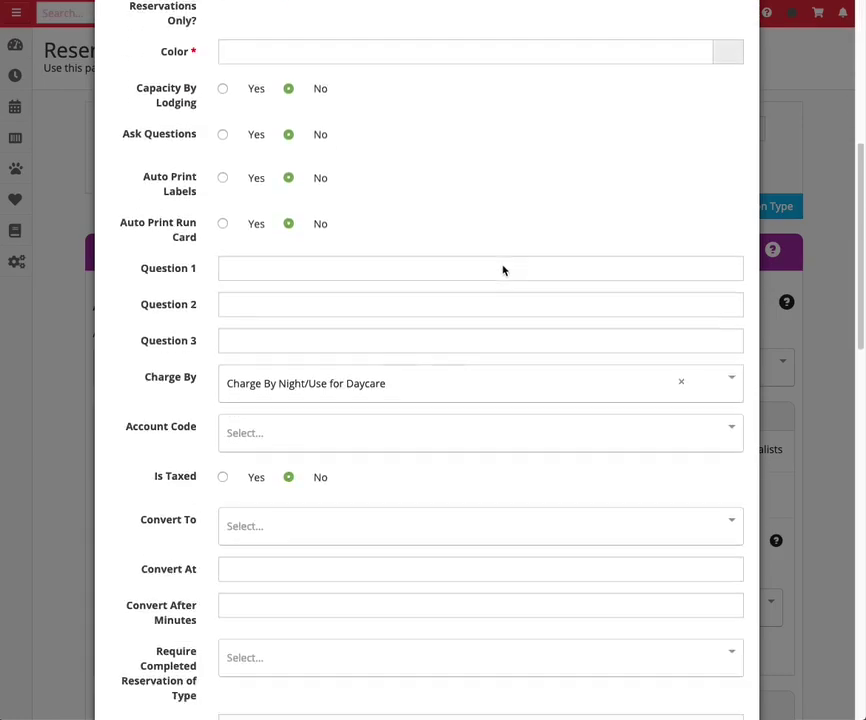
{"action": "scroll", "coordinate": [503, 270], "scroll_direction": "down", "scroll_amount": 3}
{"action": "scroll", "coordinate": [506, 255], "scroll_direction": "up", "scroll_amount": 5}
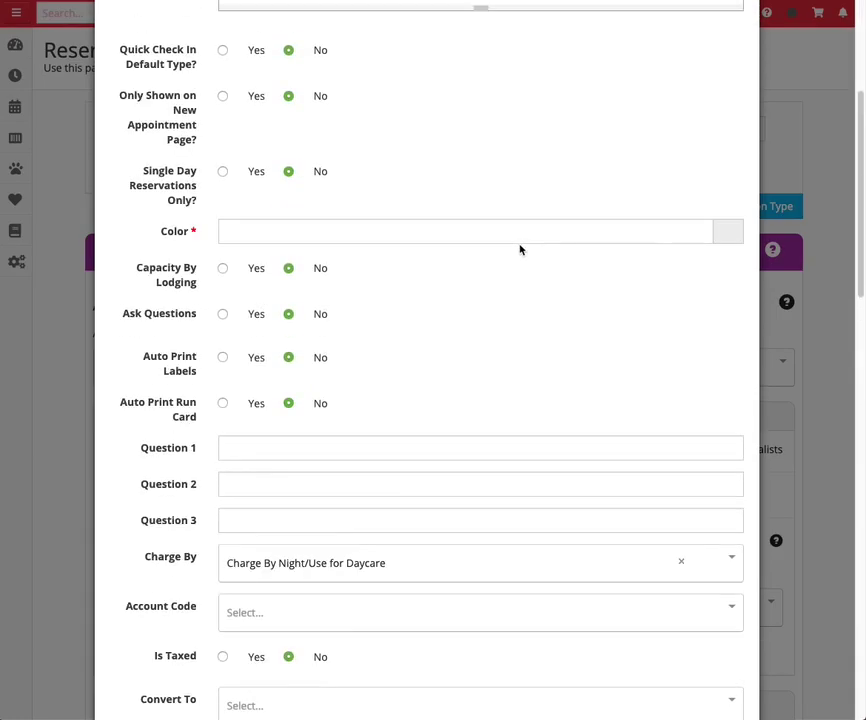
{"action": "scroll", "coordinate": [520, 249], "scroll_direction": "up", "scroll_amount": 3}
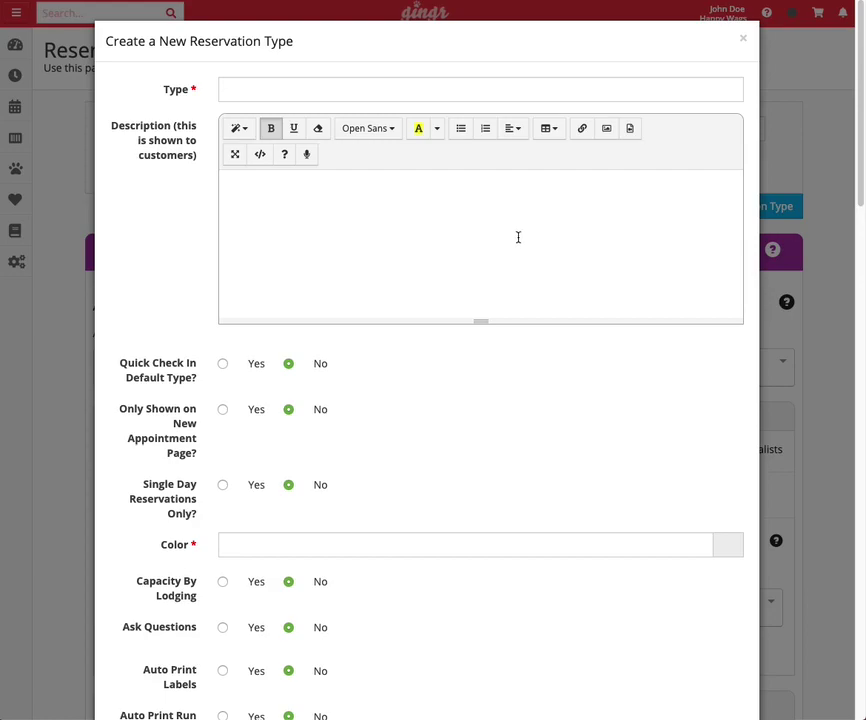